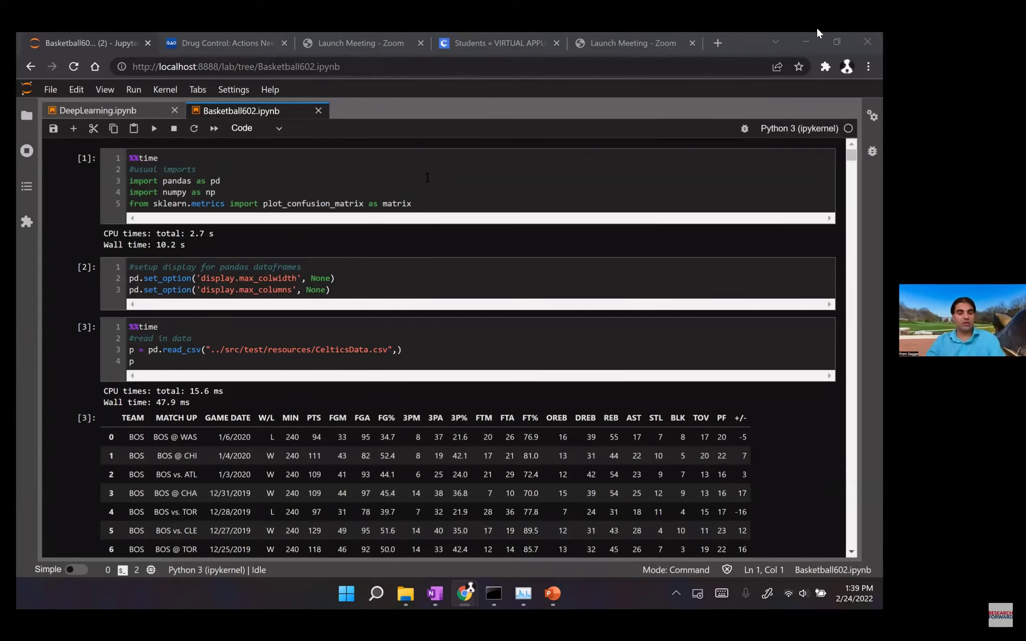
Run the imports cell that loads pandas, numpy and plot_confusion_matrix from sklearn.metrics.
{"action": "left_click", "coordinate": [382, 186]}
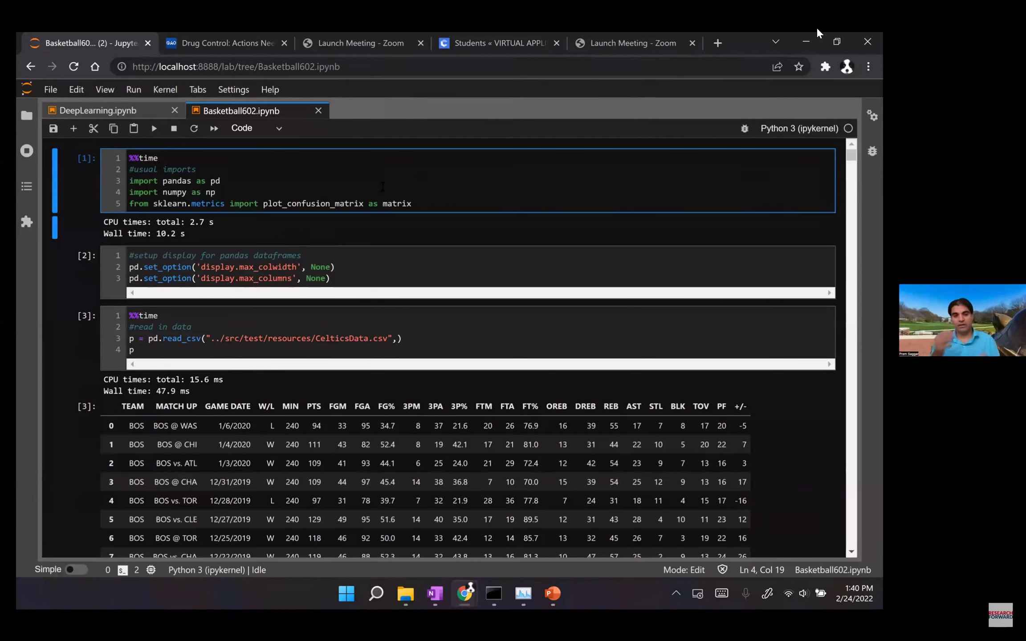
{"action": "left_click", "coordinate": [213, 169]}
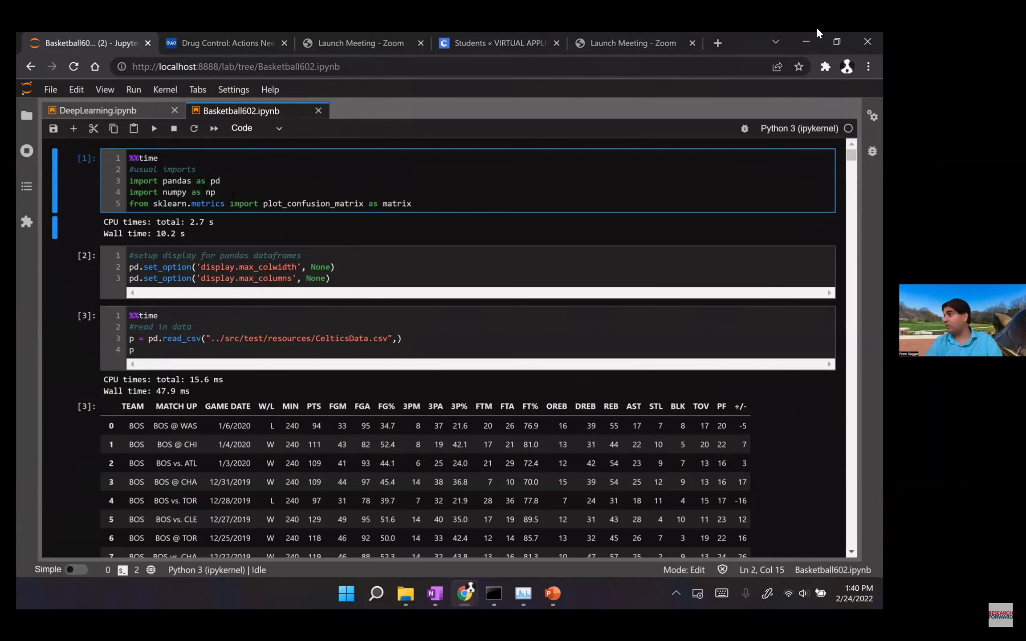
{"action": "left_click", "coordinate": [221, 204]}
{"action": "left_click", "coordinate": [210, 181]}
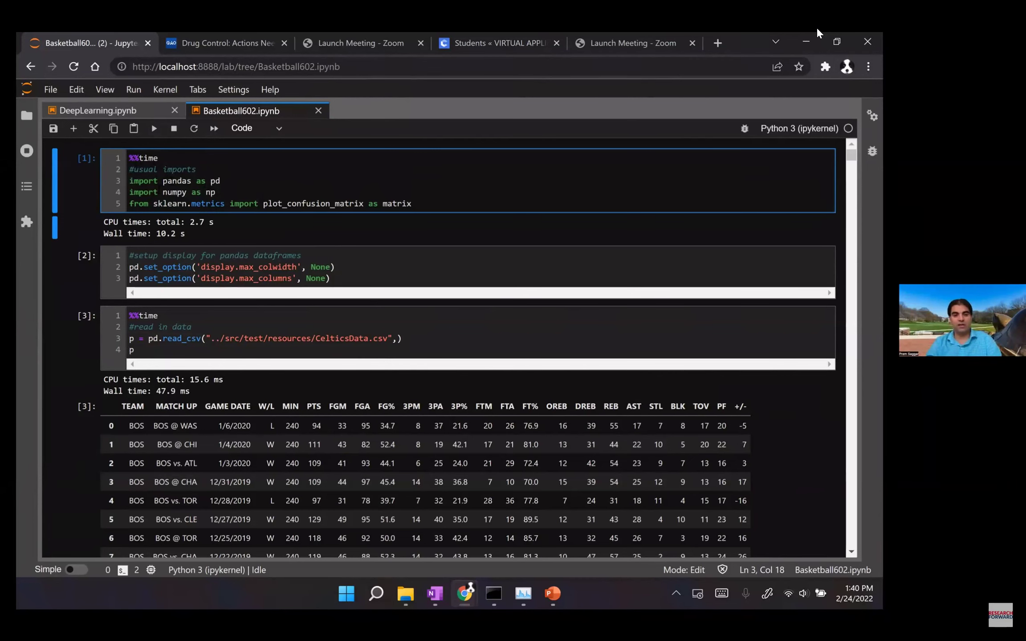
{"action": "left_click", "coordinate": [426, 205]}
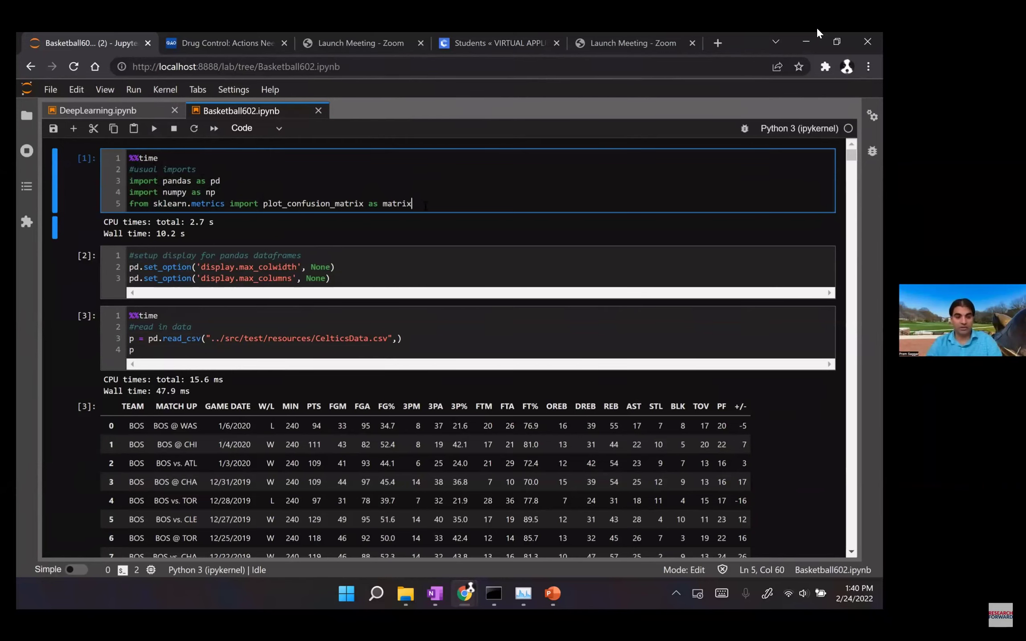
{"action": "key", "text": "shift+Return"}
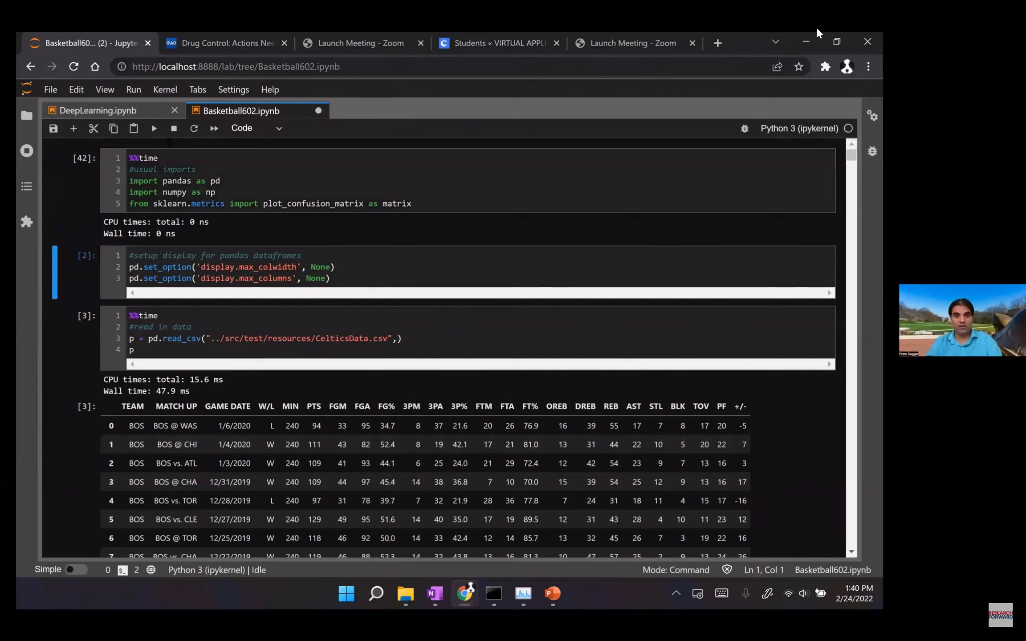
Run the first three cells in order again: the imports, the pandas display options and the CelticsData.csv read.
{"action": "left_click", "coordinate": [163, 157]}
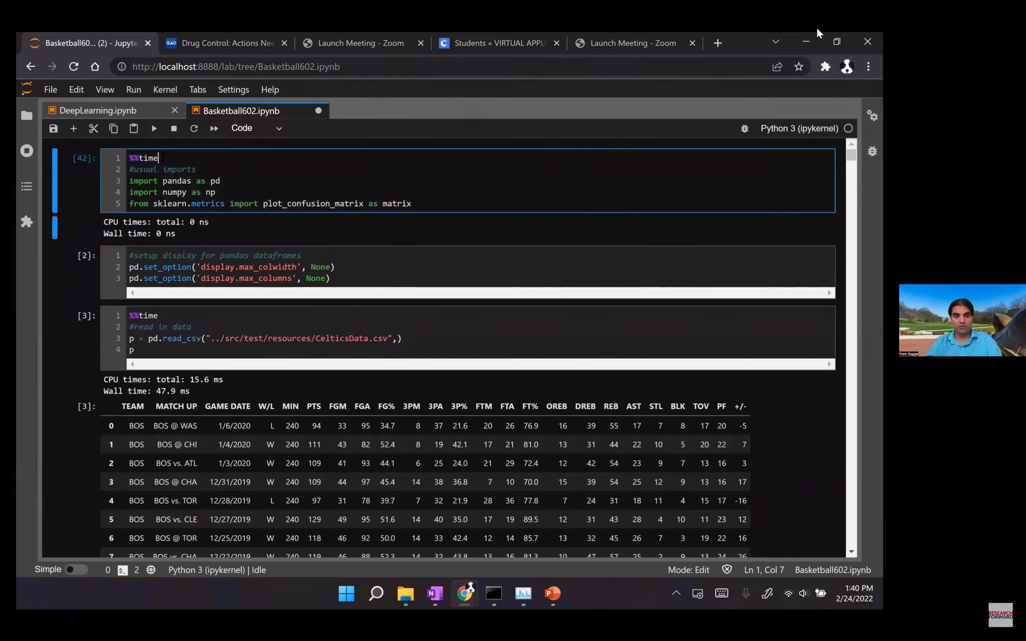
{"action": "left_click", "coordinate": [155, 132]}
{"action": "left_click", "coordinate": [155, 132]}
{"action": "left_click", "coordinate": [154, 132]}
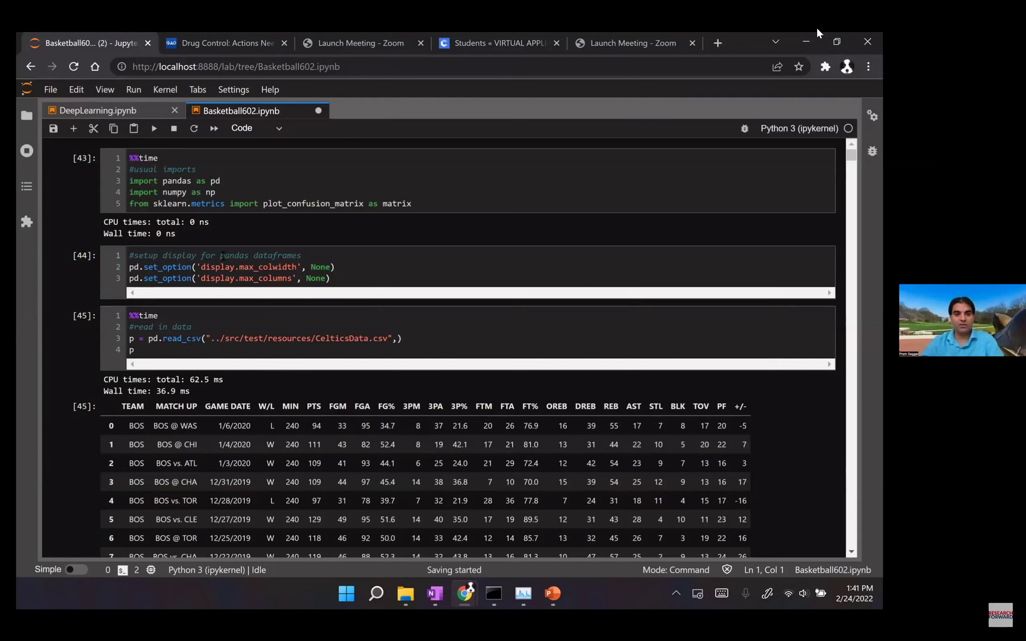
Review the code of the imports, pandas display options and CSV-reading cells.
{"action": "scroll", "coordinate": [327, 263], "scroll_direction": "down", "scroll_amount": 1}
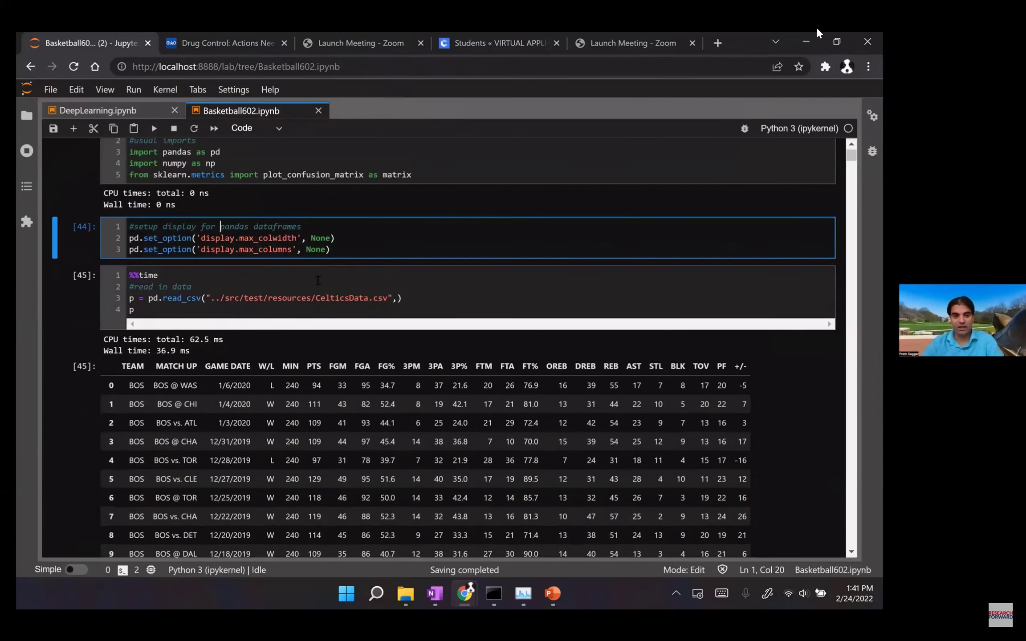
{"action": "left_click", "coordinate": [318, 280]}
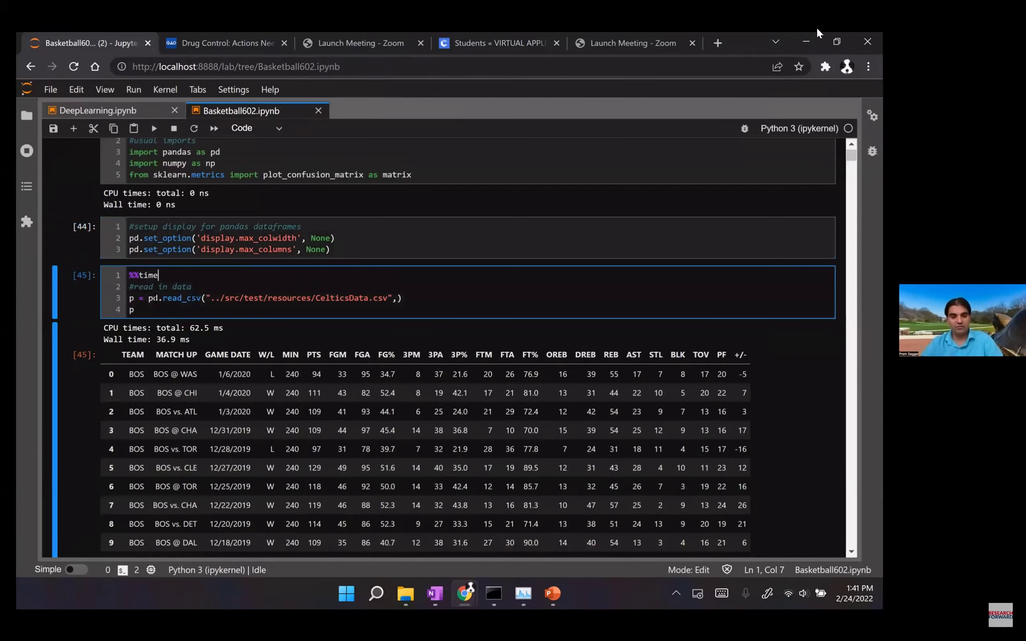
{"action": "scroll", "coordinate": [264, 308], "scroll_direction": "up", "scroll_amount": 1}
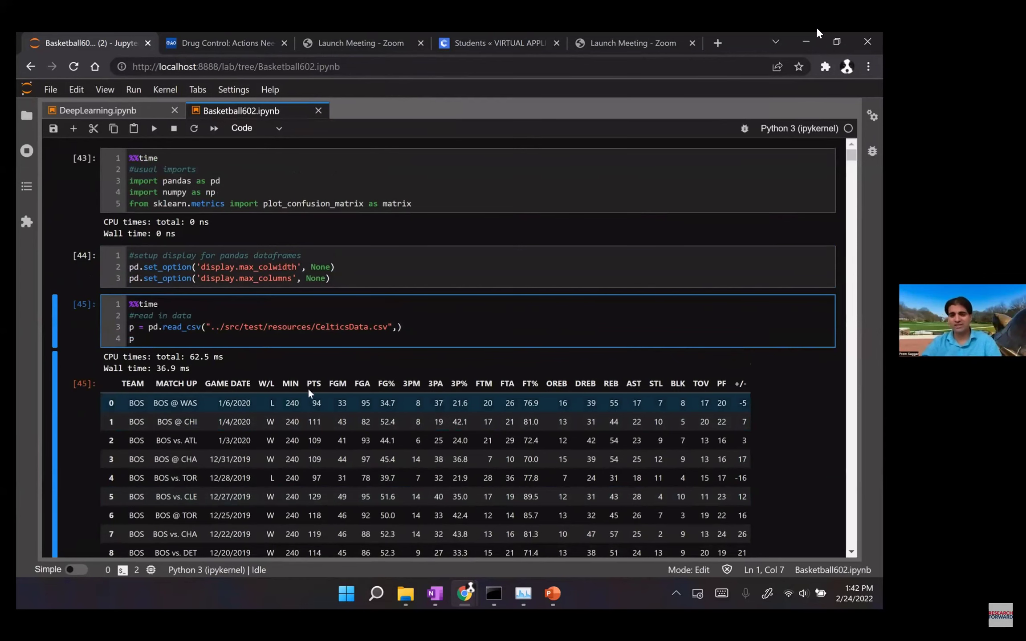
{"action": "scroll", "coordinate": [215, 368], "scroll_direction": "down", "scroll_amount": 1}
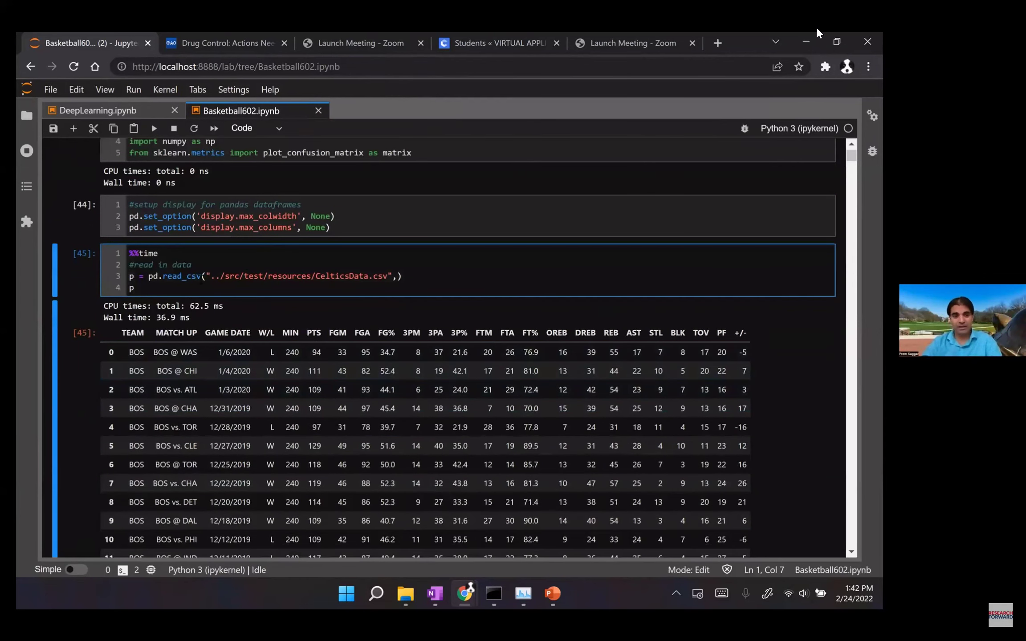
{"action": "left_click", "coordinate": [202, 276]}
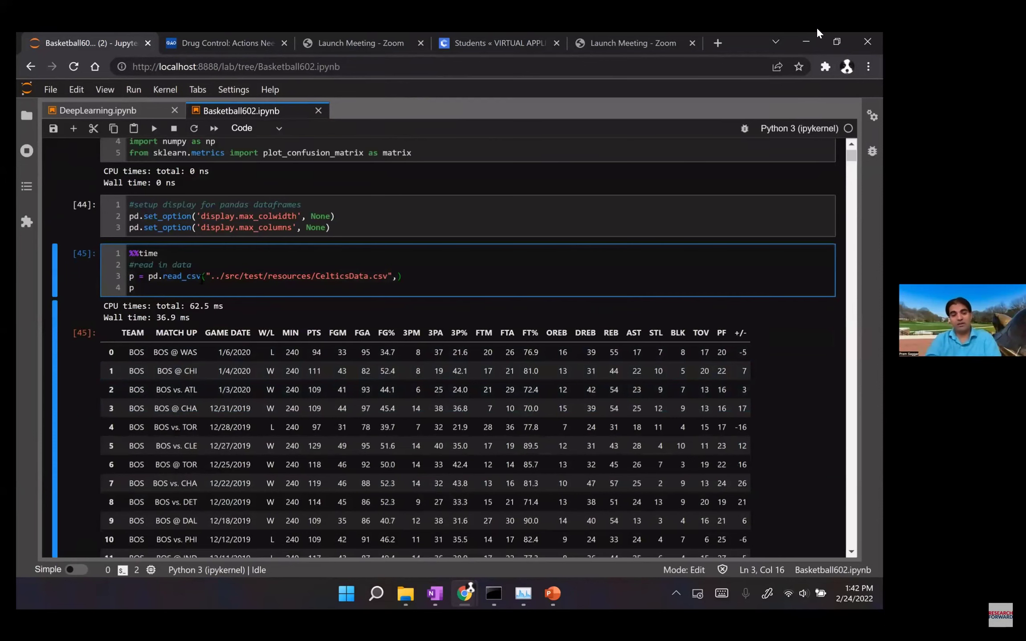
{"action": "scroll", "coordinate": [202, 280], "scroll_direction": "up", "scroll_amount": 1}
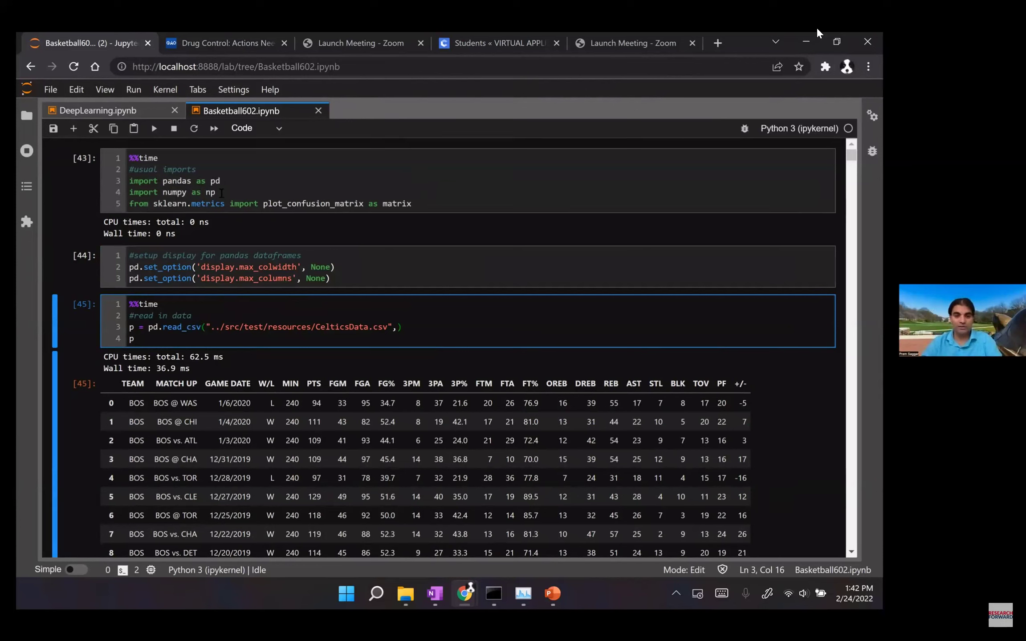
{"action": "left_click", "coordinate": [221, 193]}
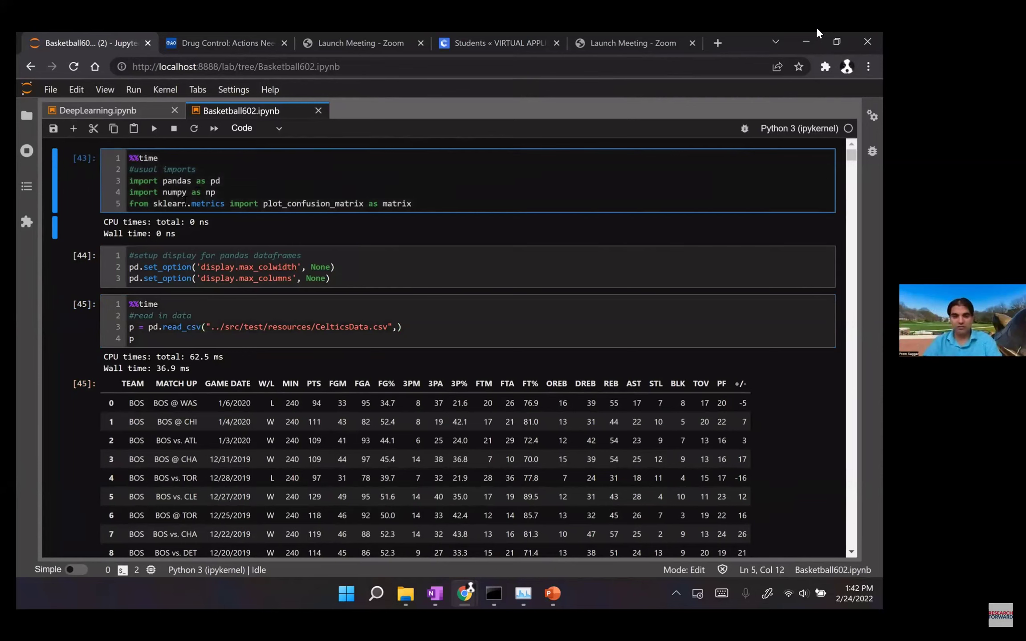
{"action": "left_click", "coordinate": [435, 206]}
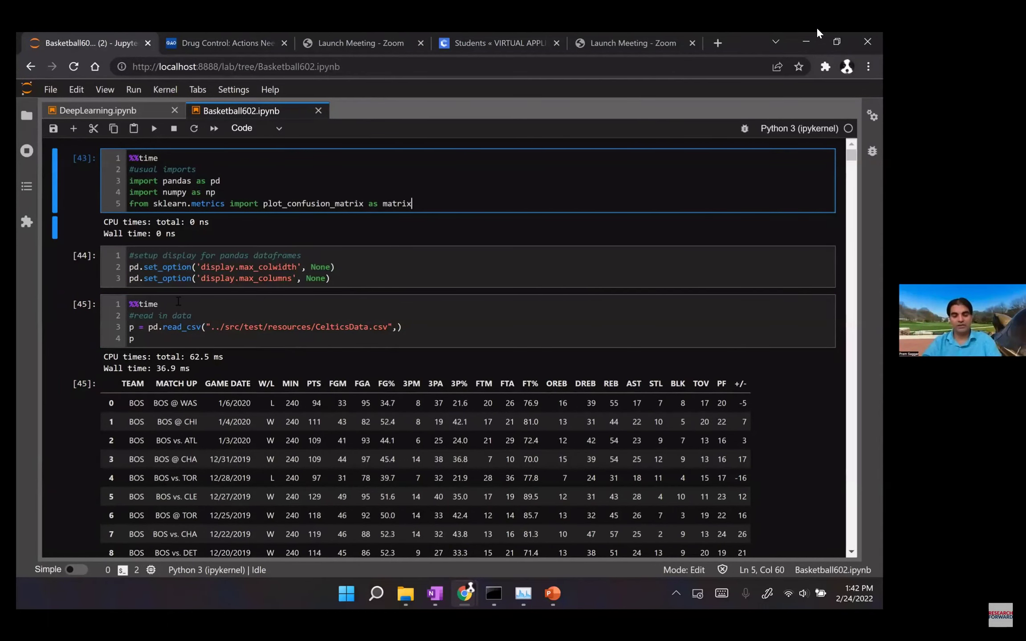
Run the cell that reads ../src/test/resources/CelticsData.csv into p and displays the dataframe.
{"action": "scroll", "coordinate": [190, 303], "scroll_direction": "down", "scroll_amount": 1}
{"action": "left_click", "coordinate": [172, 304]}
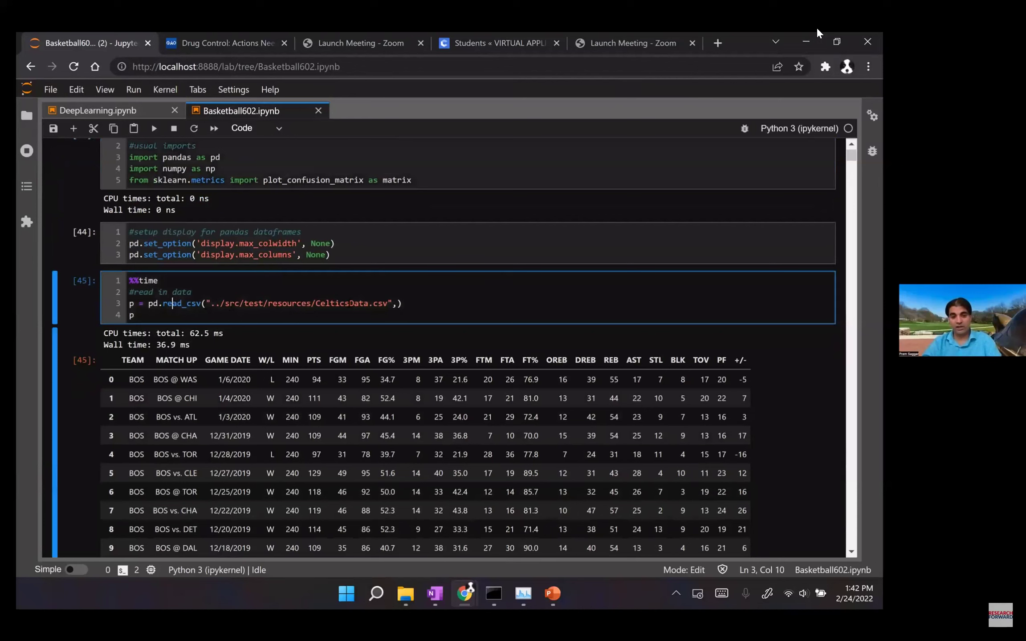
{"action": "left_click", "coordinate": [411, 304]}
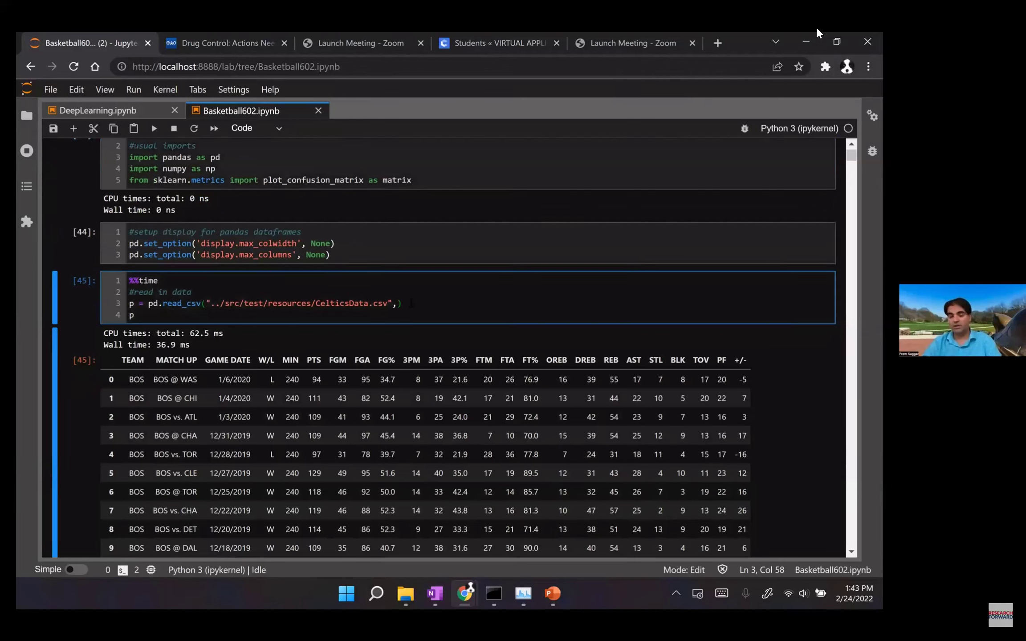
{"action": "left_click", "coordinate": [151, 316]}
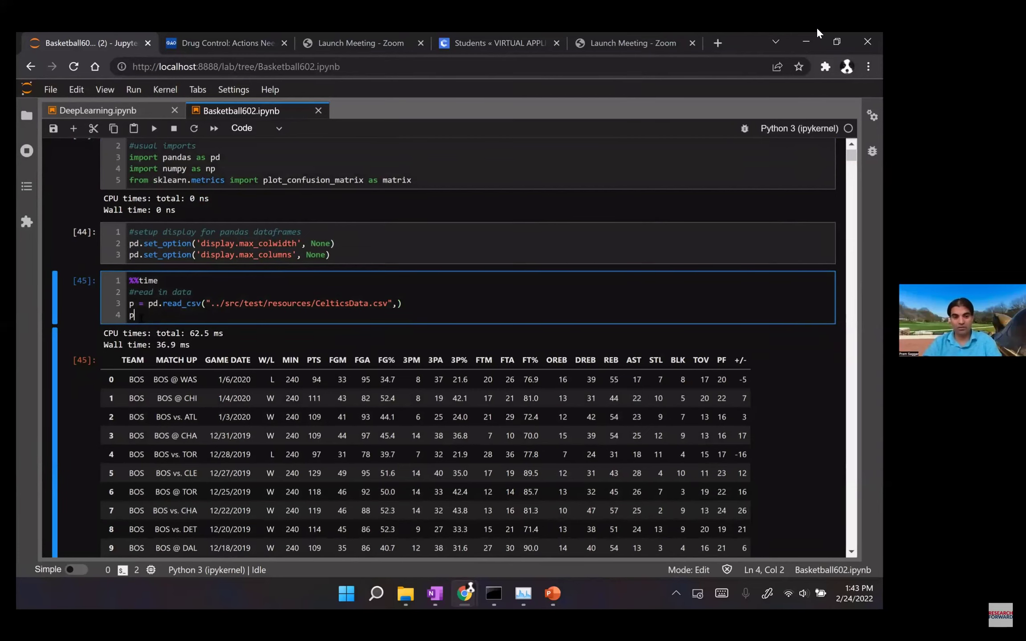
{"action": "key", "text": "shift+Return"}
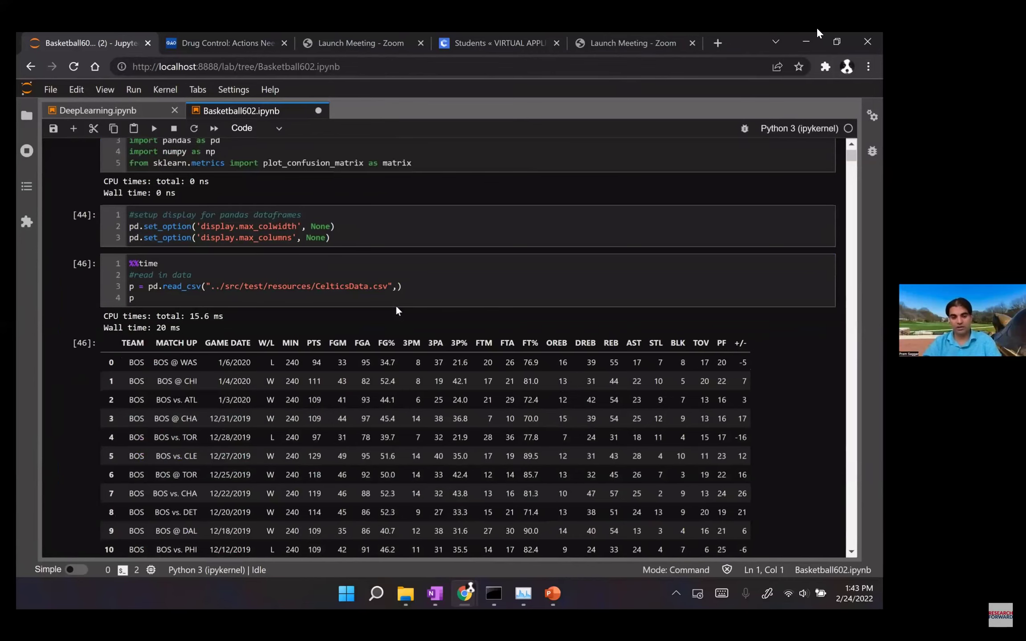
Examine the Celtics dataframe's columns, such as match-up, game date, win/loss, minutes and points, across the game rows.
{"action": "scroll", "coordinate": [398, 311], "scroll_direction": "down", "scroll_amount": 5}
{"action": "scroll", "coordinate": [397, 310], "scroll_direction": "down", "scroll_amount": 5}
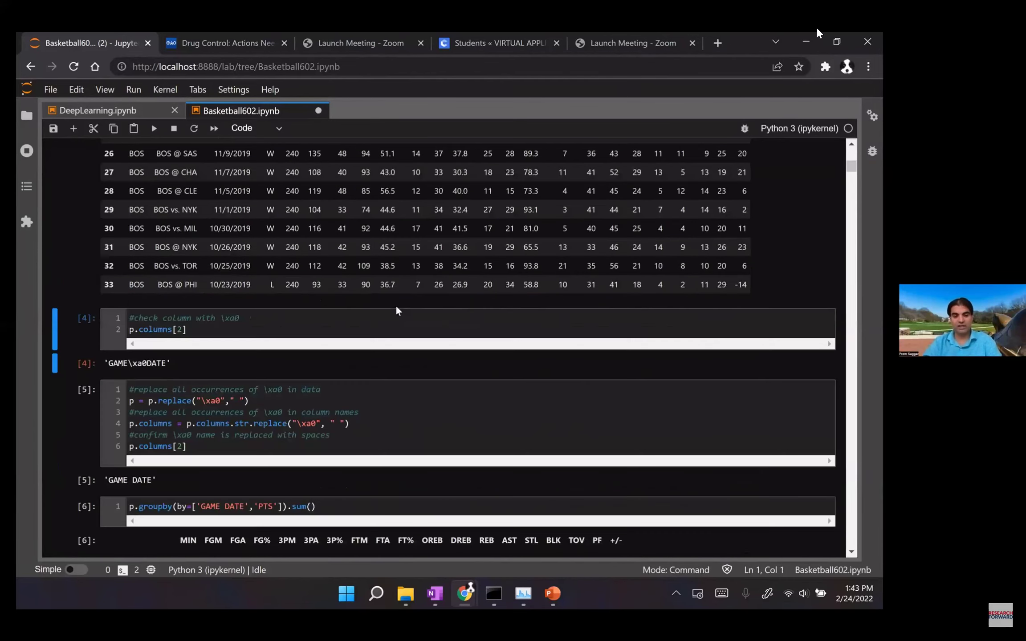
{"action": "scroll", "coordinate": [398, 310], "scroll_direction": "up", "scroll_amount": 10}
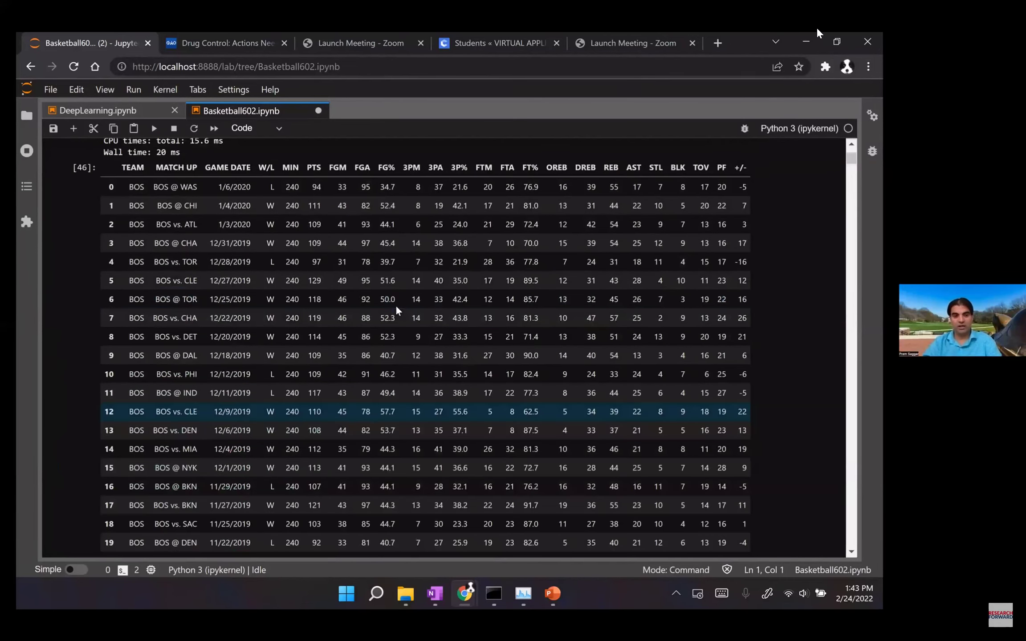
{"action": "scroll", "coordinate": [398, 311], "scroll_direction": "up", "scroll_amount": 2}
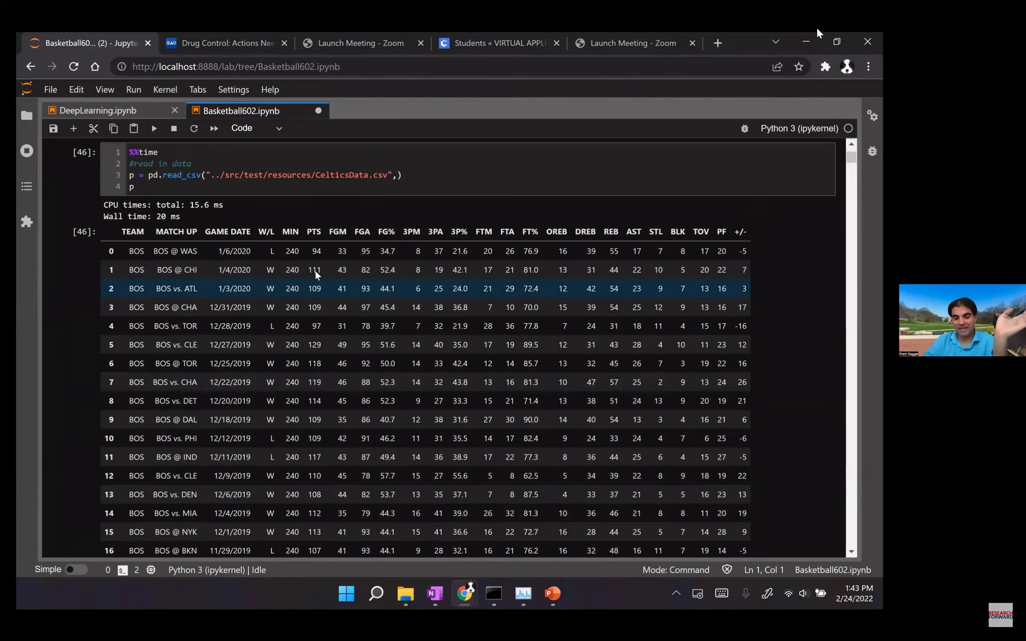
{"action": "scroll", "coordinate": [315, 275], "scroll_direction": "down", "scroll_amount": 3}
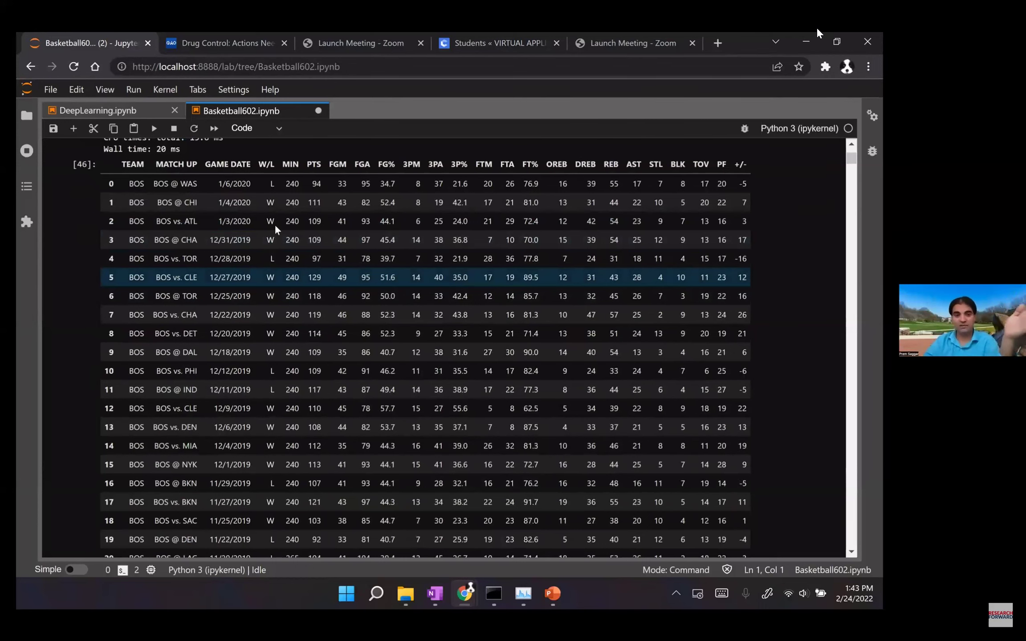
{"action": "scroll", "coordinate": [295, 300], "scroll_direction": "up", "scroll_amount": 1}
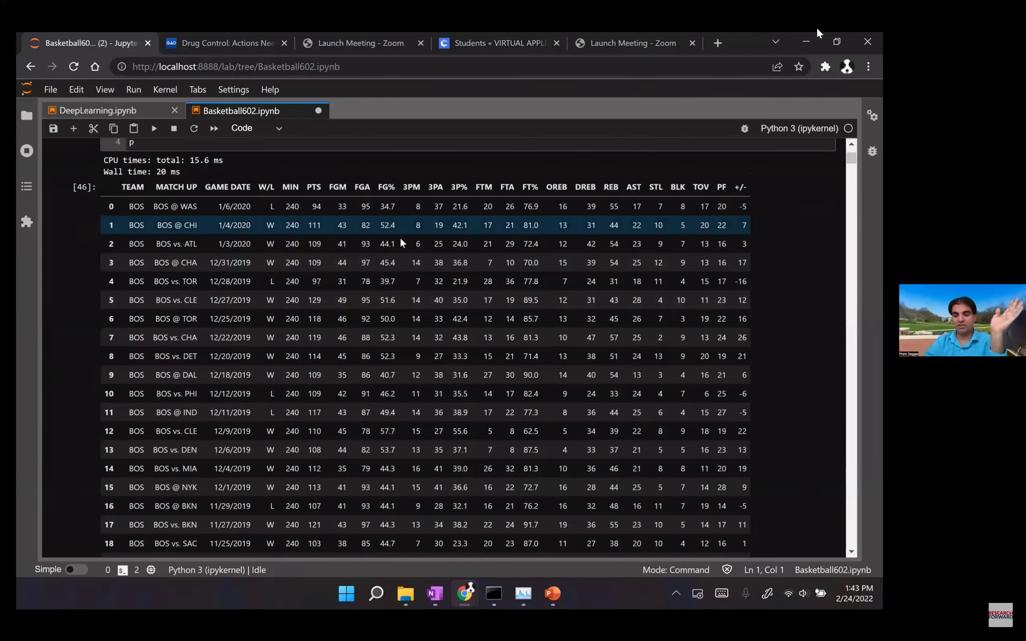
{"action": "scroll", "coordinate": [402, 243], "scroll_direction": "down", "scroll_amount": 3}
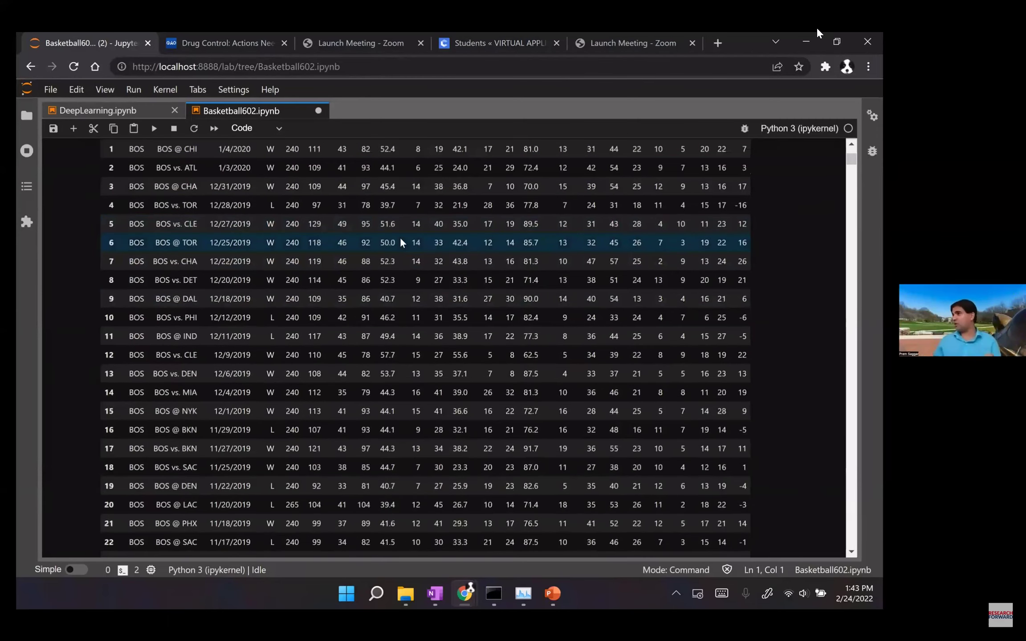
{"action": "scroll", "coordinate": [402, 243], "scroll_direction": "up", "scroll_amount": 1}
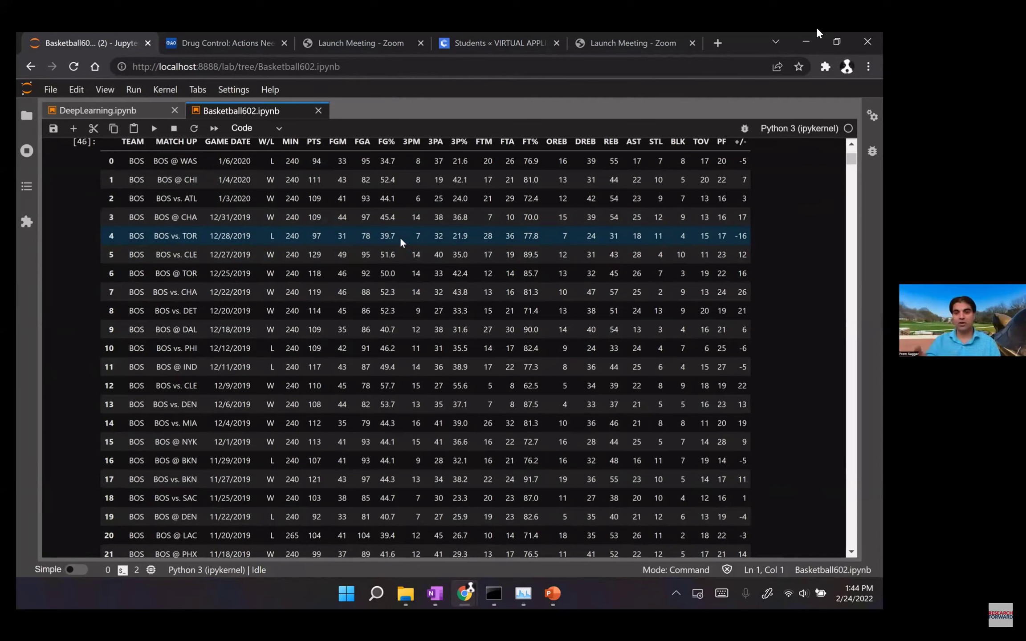
{"action": "scroll", "coordinate": [402, 242], "scroll_direction": "up", "scroll_amount": 2}
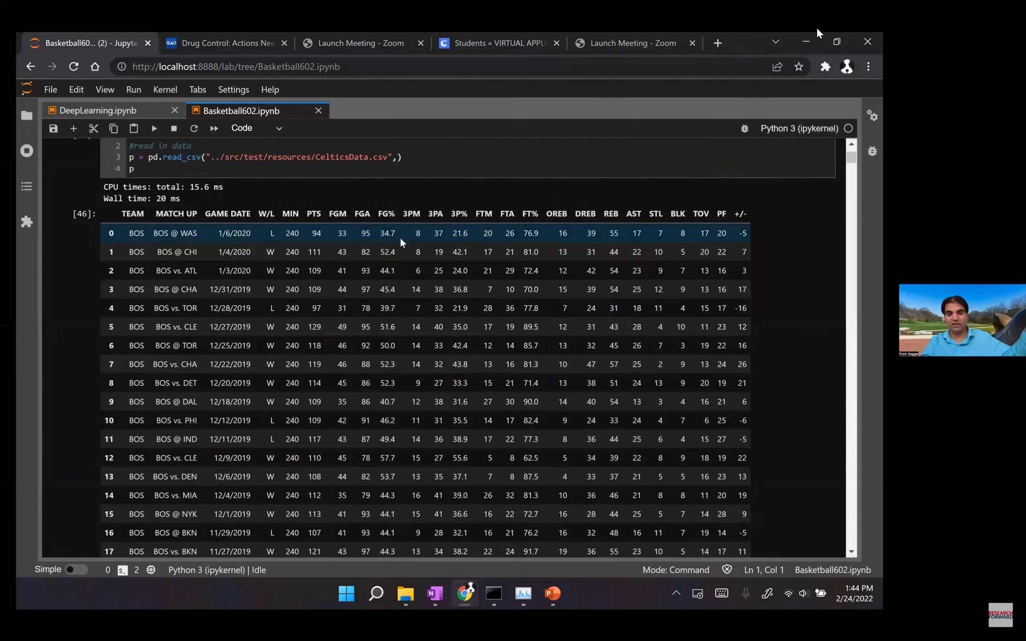
{"action": "scroll", "coordinate": [285, 259], "scroll_direction": "up", "scroll_amount": 1}
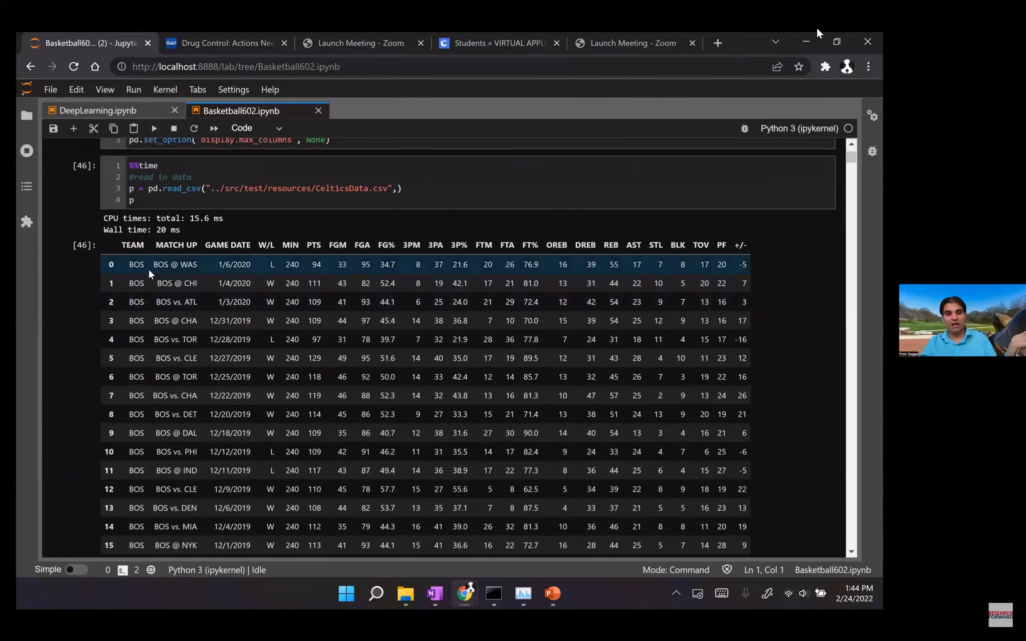
{"action": "scroll", "coordinate": [299, 264], "scroll_direction": "down", "scroll_amount": 1}
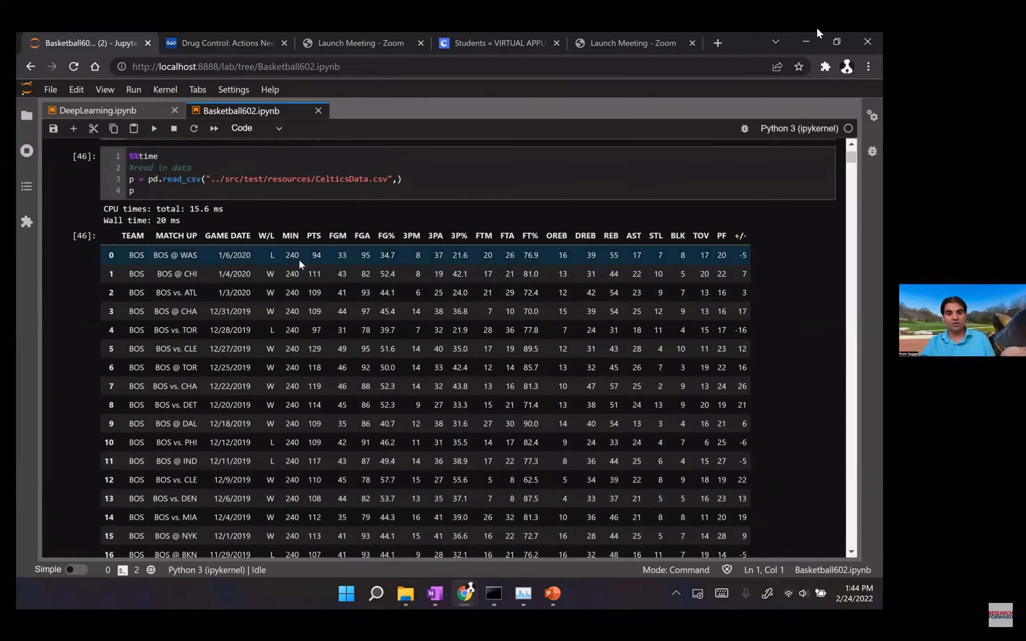
{"action": "scroll", "coordinate": [299, 267], "scroll_direction": "up", "scroll_amount": 1}
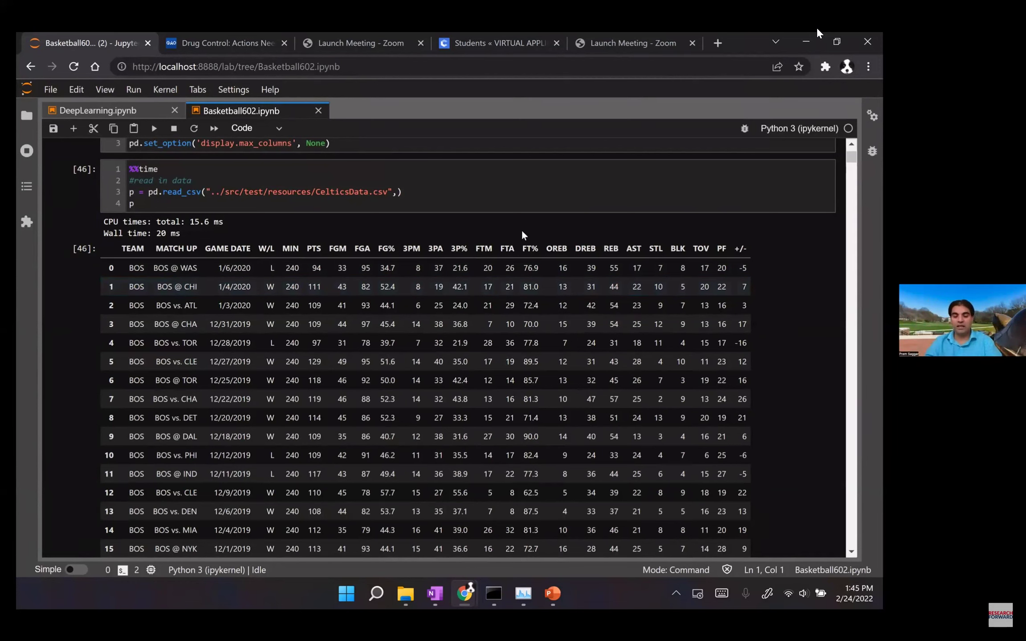
Look through the dataframe's game rows down to the last game and back towards the first rows.
{"action": "scroll", "coordinate": [524, 235], "scroll_direction": "down", "scroll_amount": 1}
{"action": "scroll", "coordinate": [523, 235], "scroll_direction": "down", "scroll_amount": 2}
{"action": "scroll", "coordinate": [524, 235], "scroll_direction": "down", "scroll_amount": 8}
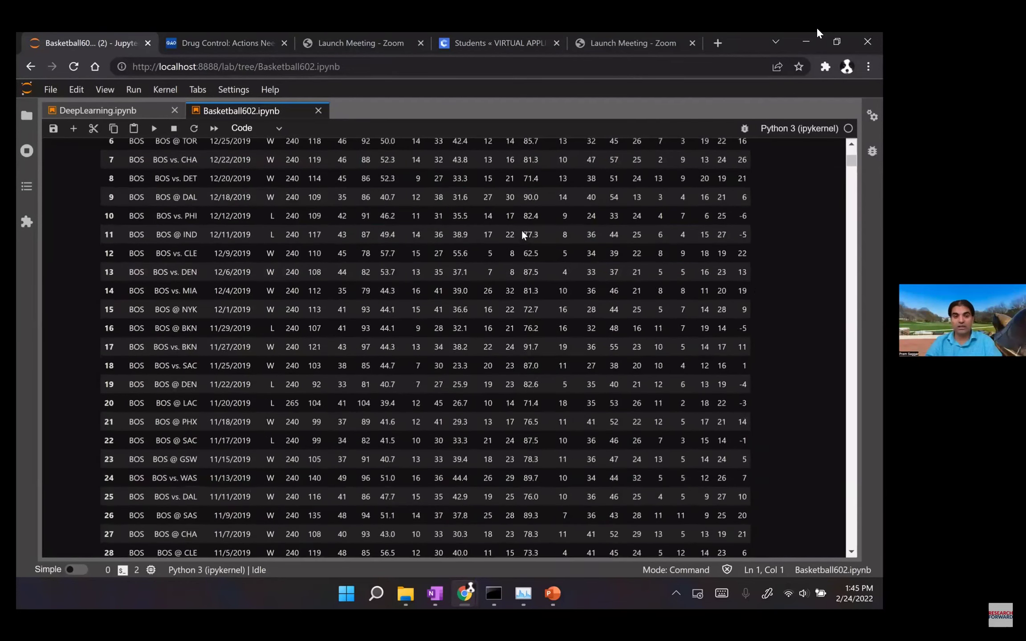
{"action": "scroll", "coordinate": [524, 235], "scroll_direction": "up", "scroll_amount": 2}
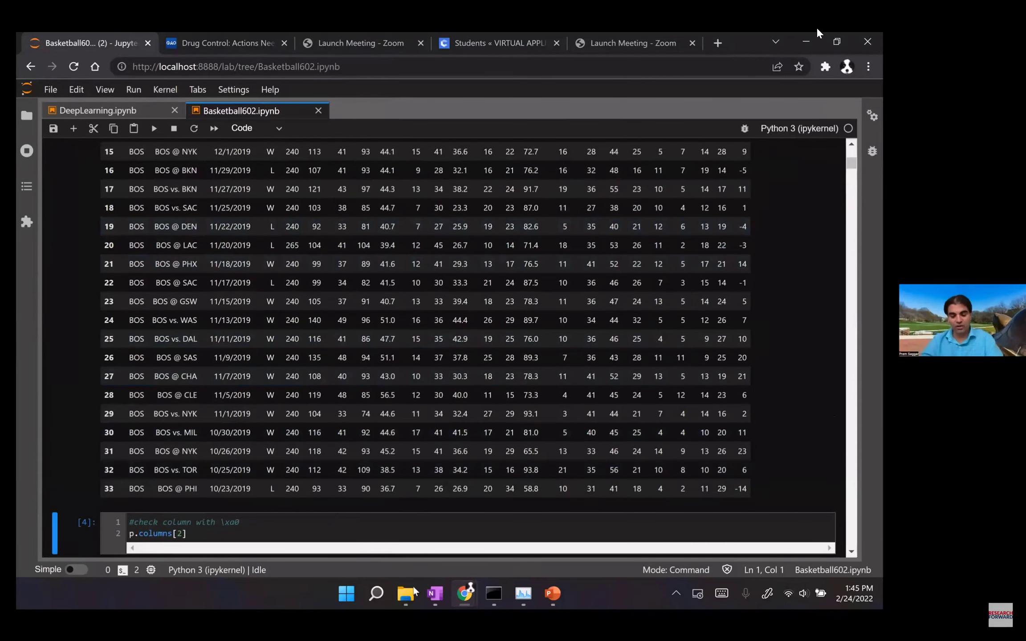
{"action": "mouse_move", "coordinate": [414, 597]}
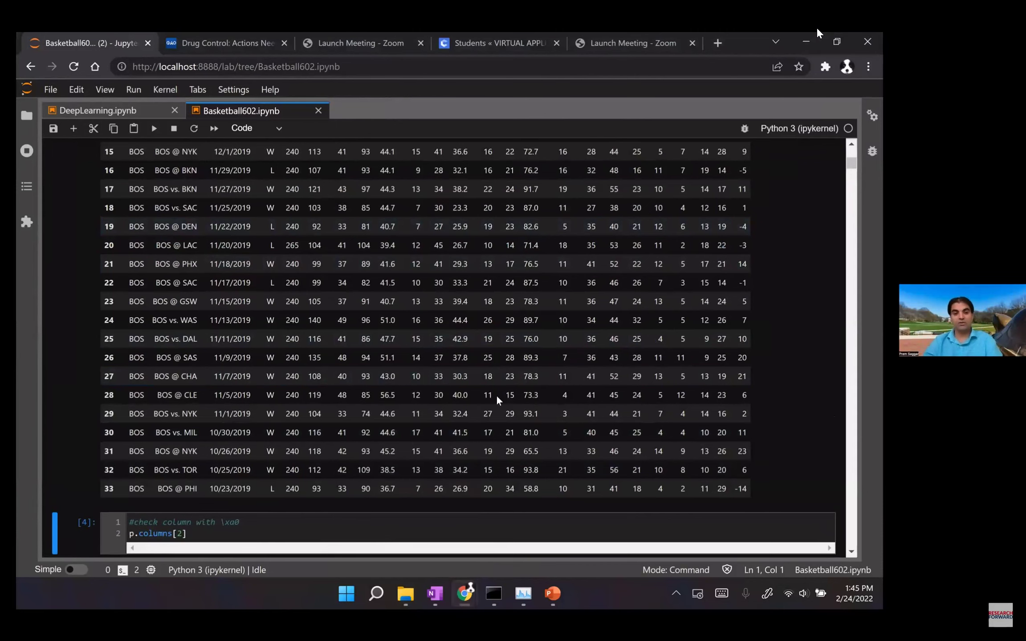
{"action": "scroll", "coordinate": [497, 399], "scroll_direction": "up", "scroll_amount": 8}
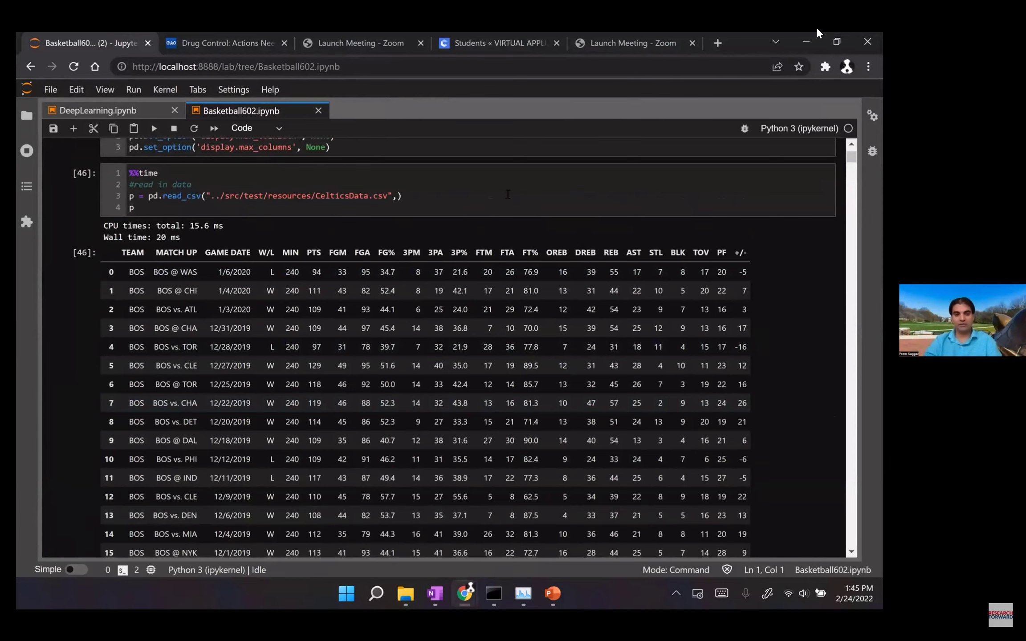
{"action": "scroll", "coordinate": [508, 194], "scroll_direction": "down", "scroll_amount": 5}
{"action": "scroll", "coordinate": [510, 199], "scroll_direction": "down", "scroll_amount": 3}
{"action": "scroll", "coordinate": [510, 199], "scroll_direction": "up", "scroll_amount": 2}
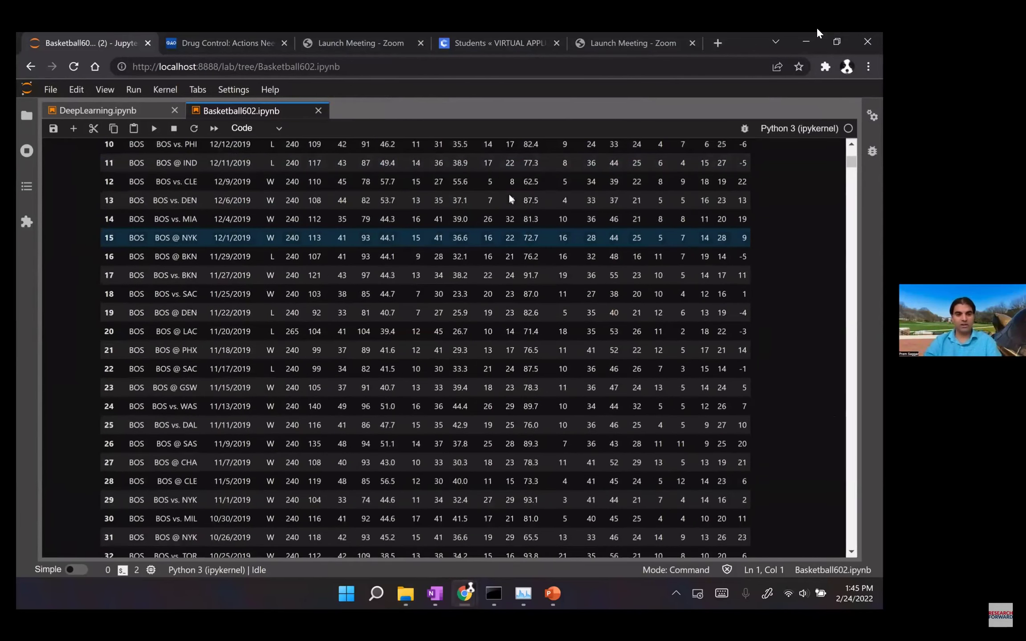
Examine the Celtics dataframe's win/loss, field goal, three-point and free-throw columns from the first game through to the last one.
{"action": "scroll", "coordinate": [510, 199], "scroll_direction": "up", "scroll_amount": 5}
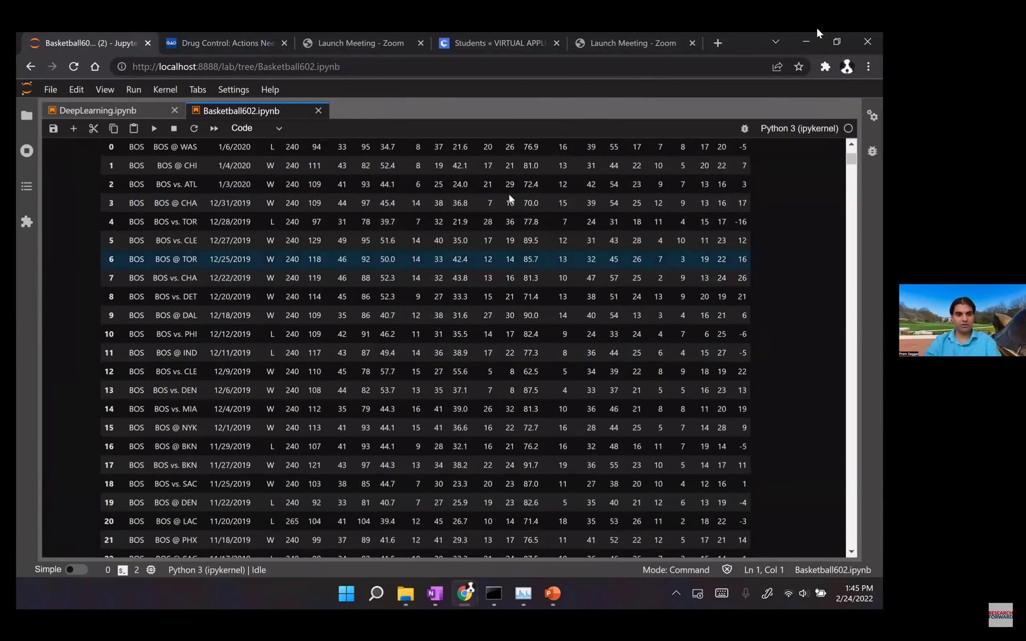
{"action": "scroll", "coordinate": [510, 199], "scroll_direction": "up", "scroll_amount": 1}
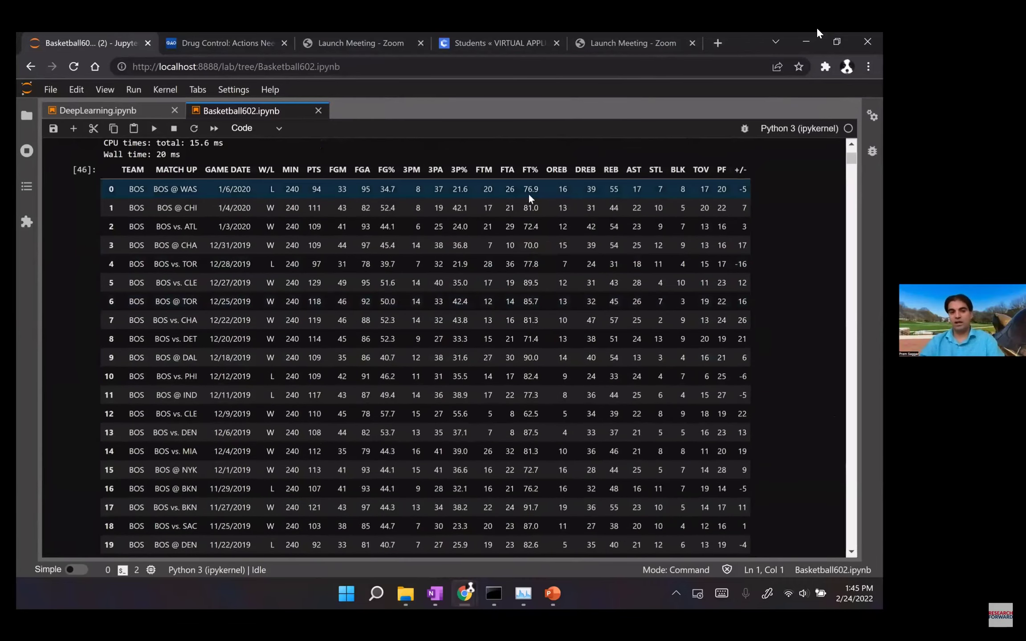
{"action": "scroll", "coordinate": [530, 198], "scroll_direction": "up", "scroll_amount": 1}
{"action": "scroll", "coordinate": [530, 195], "scroll_direction": "down", "scroll_amount": 1}
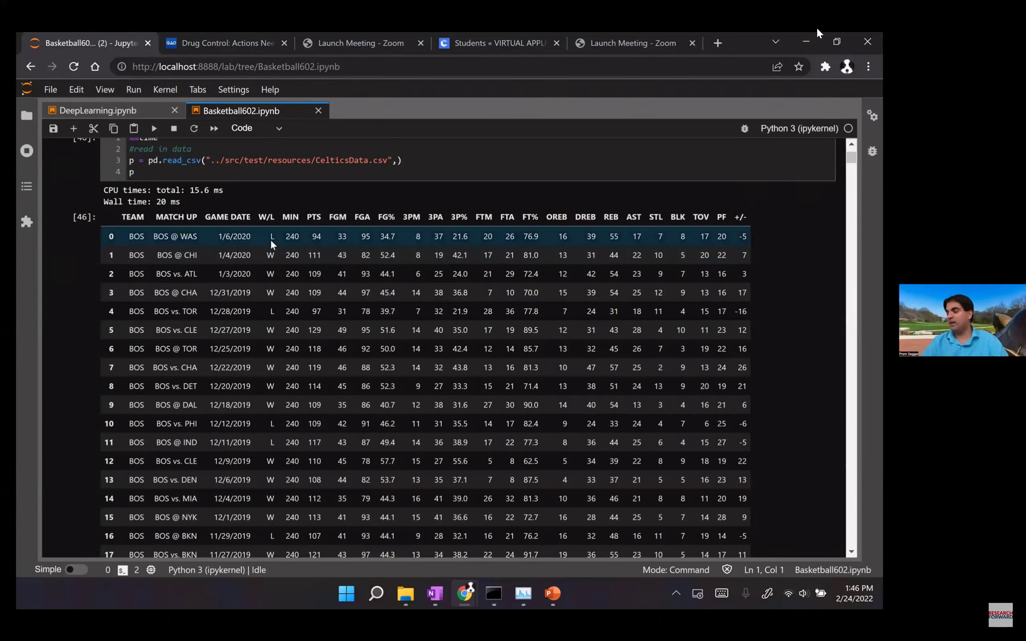
{"action": "scroll", "coordinate": [413, 247], "scroll_direction": "down", "scroll_amount": 1}
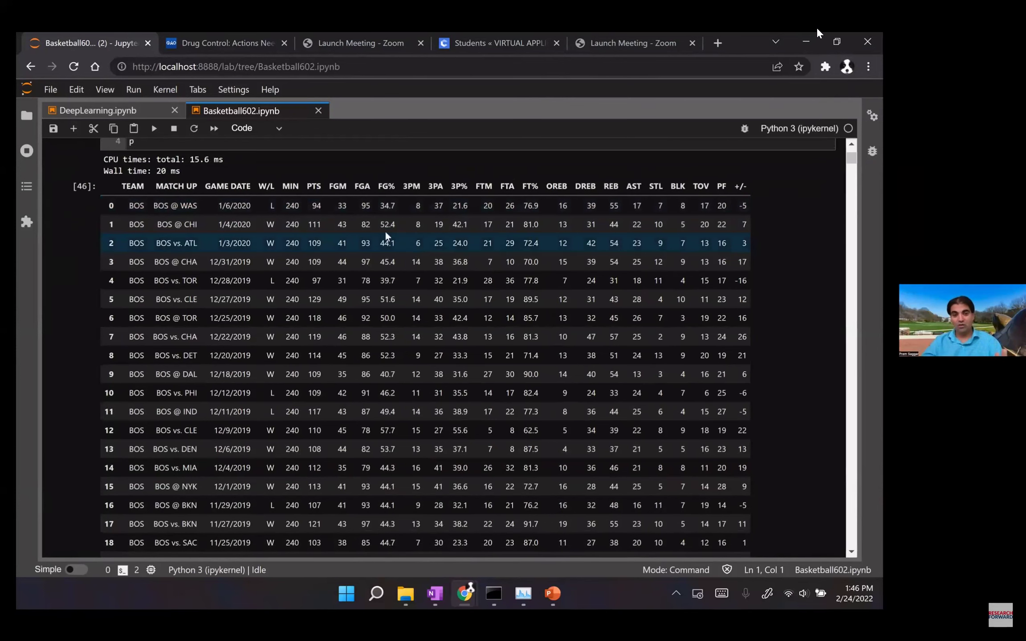
{"action": "scroll", "coordinate": [392, 238], "scroll_direction": "down", "scroll_amount": 1}
{"action": "scroll", "coordinate": [385, 236], "scroll_direction": "up", "scroll_amount": 1}
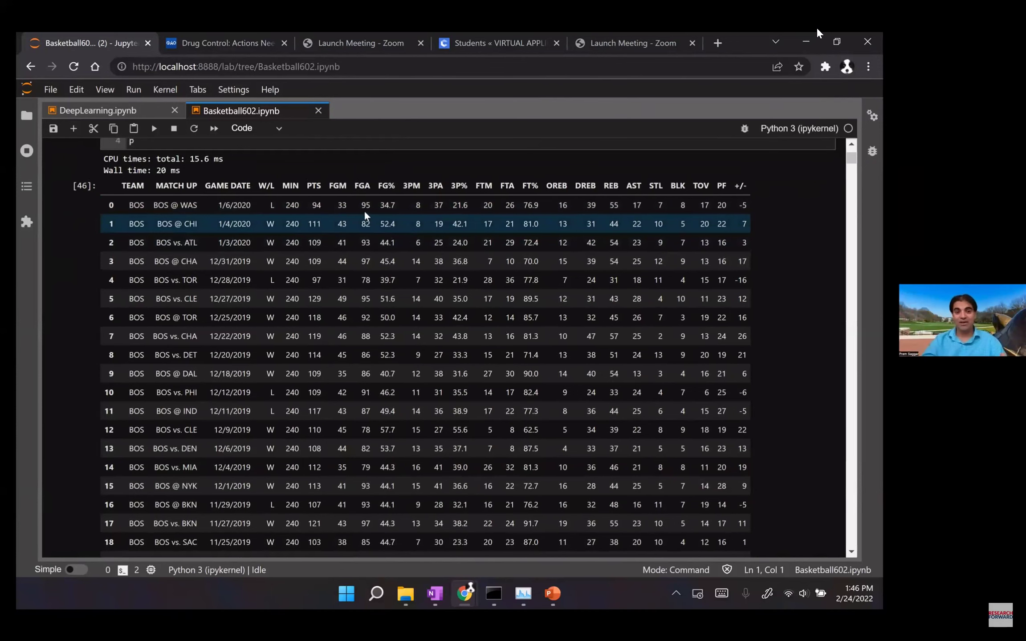
{"action": "scroll", "coordinate": [364, 215], "scroll_direction": "down", "scroll_amount": 1}
{"action": "scroll", "coordinate": [364, 215], "scroll_direction": "down", "scroll_amount": 3}
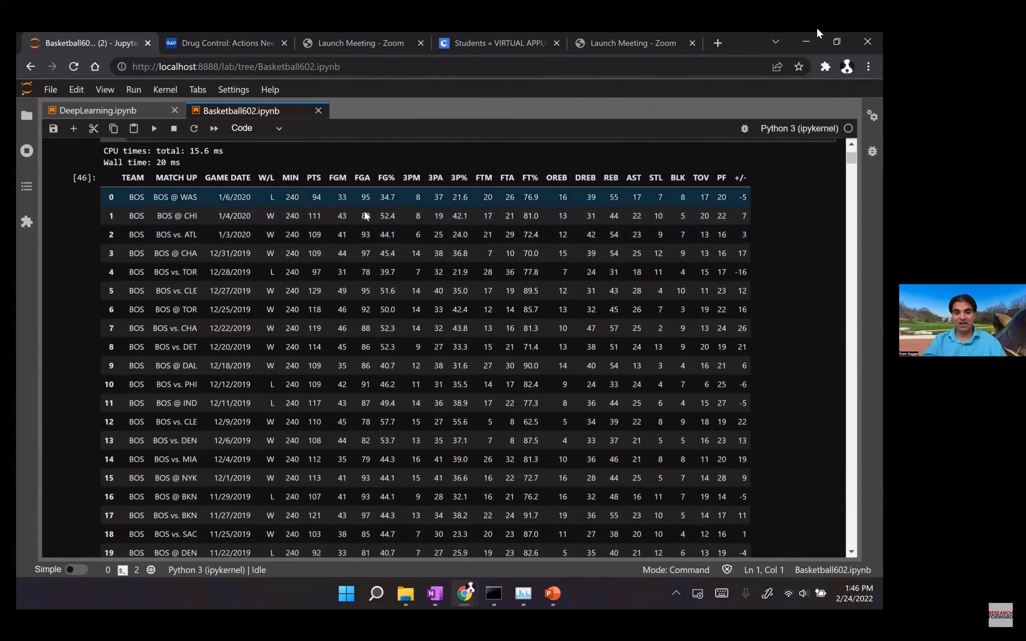
{"action": "scroll", "coordinate": [365, 215], "scroll_direction": "down", "scroll_amount": 5}
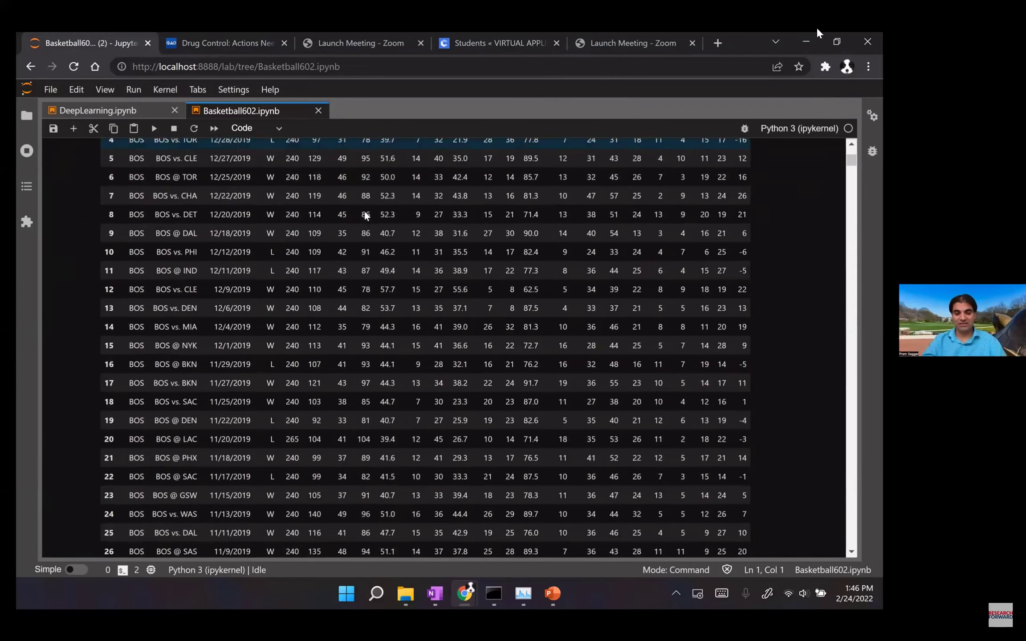
{"action": "scroll", "coordinate": [365, 216], "scroll_direction": "down", "scroll_amount": 3}
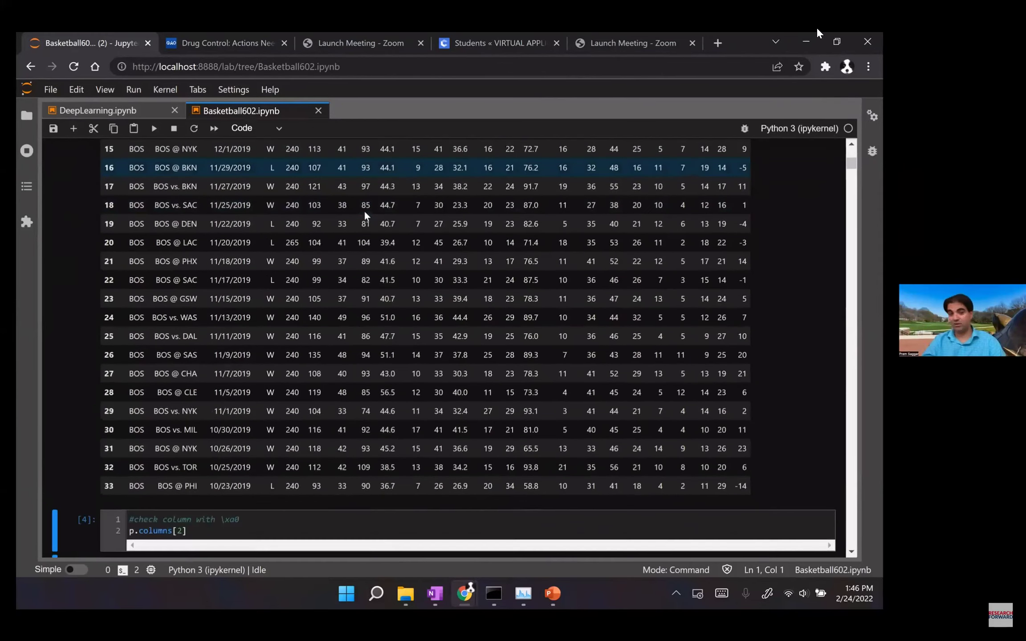
{"action": "scroll", "coordinate": [365, 216], "scroll_direction": "up", "scroll_amount": 7}
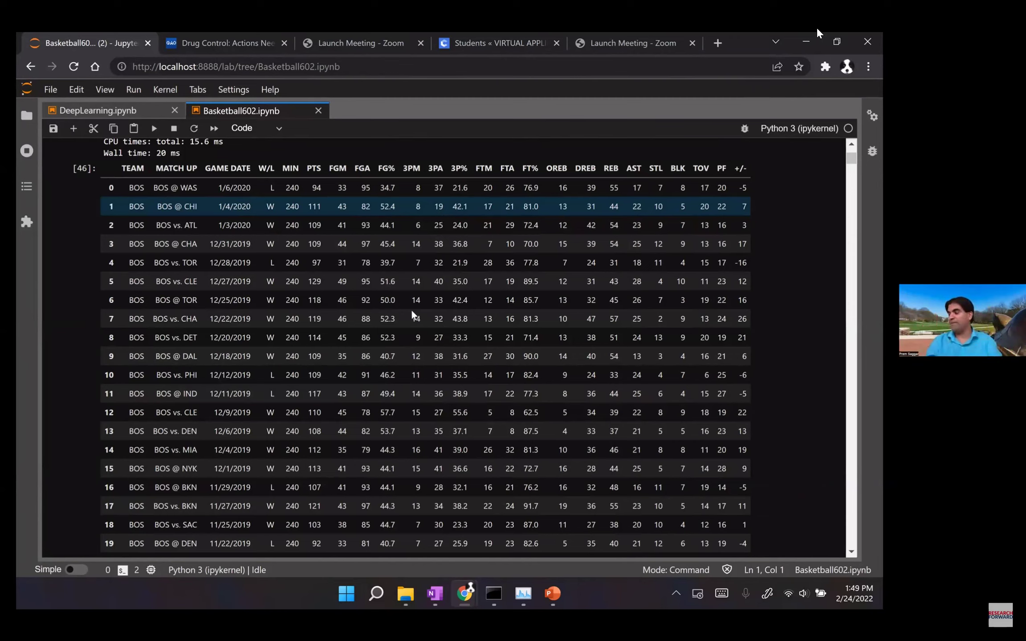
Review the cells that replace \xa0 with spaces, group by GAME DATE and PTS, get the W/L labels and list the features.
{"action": "scroll", "coordinate": [580, 316], "scroll_direction": "down", "scroll_amount": 1}
{"action": "scroll", "coordinate": [580, 317], "scroll_direction": "down", "scroll_amount": 10}
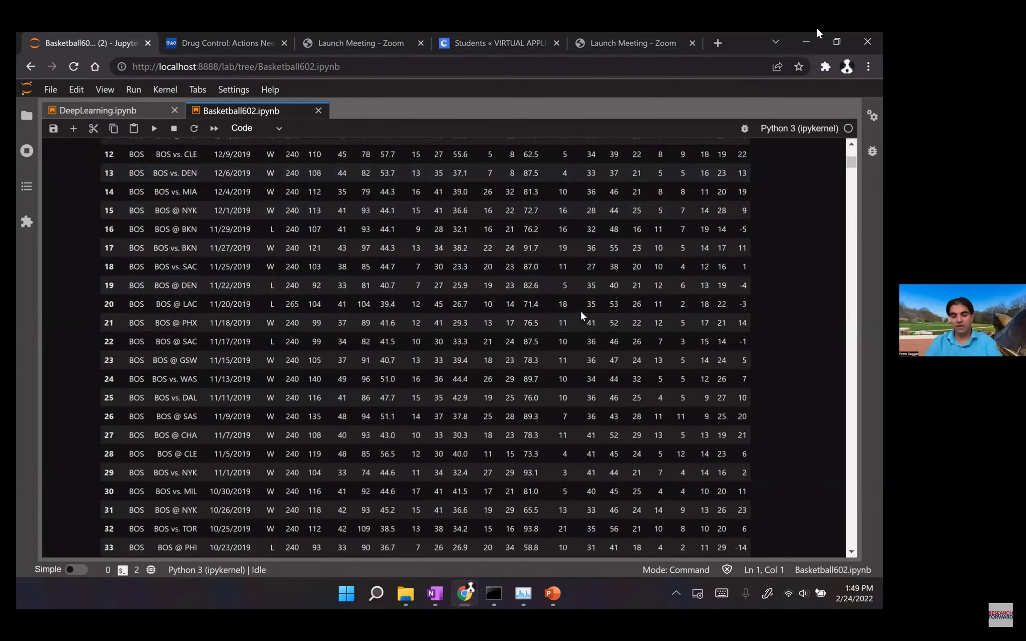
{"action": "scroll", "coordinate": [581, 314], "scroll_direction": "down", "scroll_amount": 10}
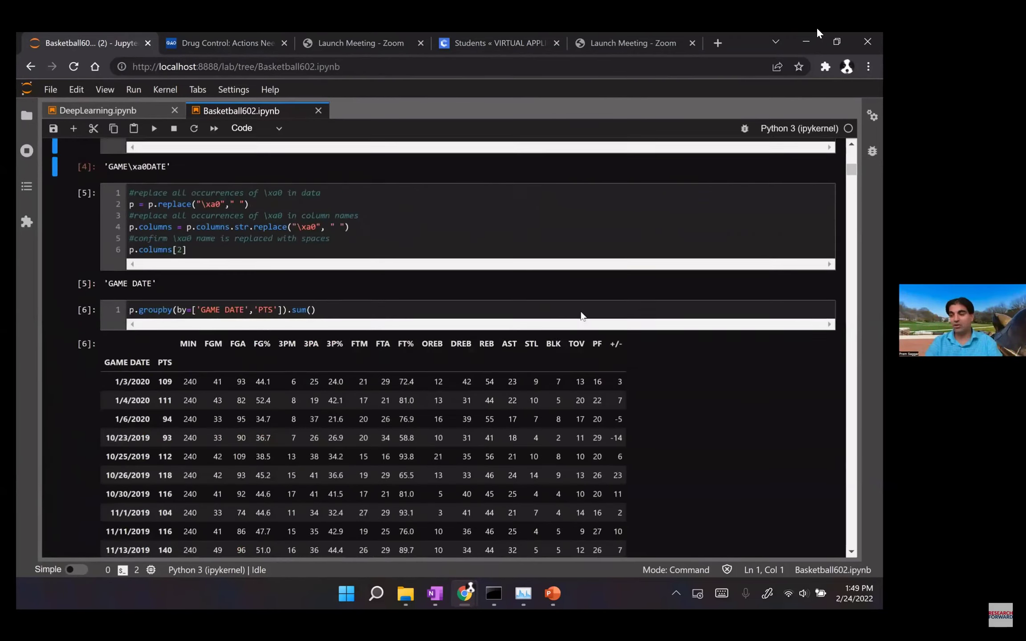
{"action": "scroll", "coordinate": [581, 314], "scroll_direction": "down", "scroll_amount": 10}
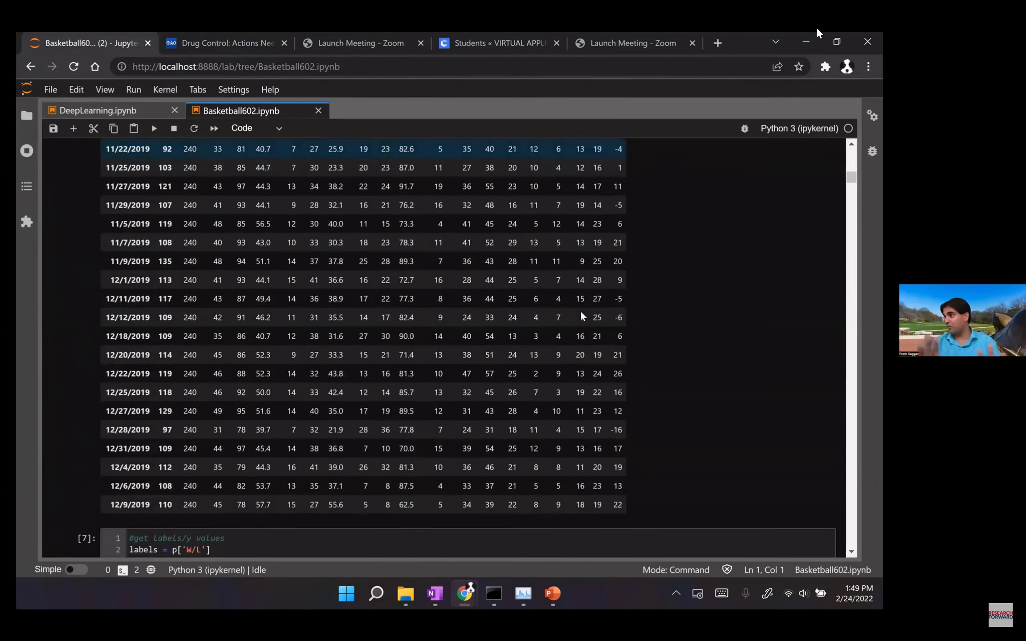
{"action": "scroll", "coordinate": [581, 316], "scroll_direction": "down", "scroll_amount": 10}
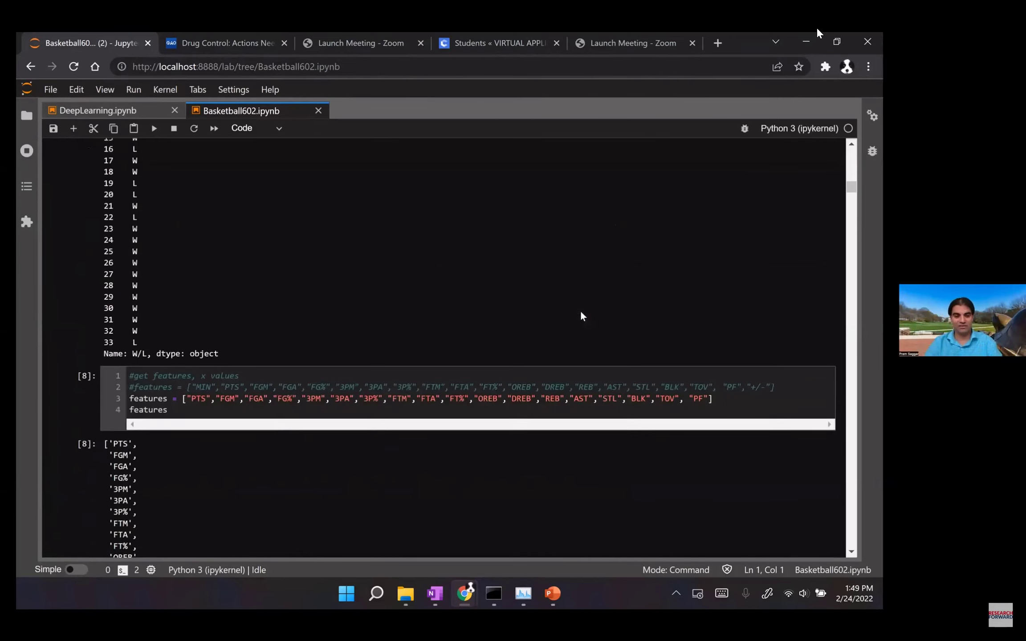
{"action": "scroll", "coordinate": [581, 316], "scroll_direction": "down", "scroll_amount": 5}
{"action": "scroll", "coordinate": [581, 316], "scroll_direction": "up", "scroll_amount": 10}
{"action": "scroll", "coordinate": [581, 316], "scroll_direction": "down", "scroll_amount": 5}
{"action": "scroll", "coordinate": [581, 314], "scroll_direction": "down", "scroll_amount": 8}
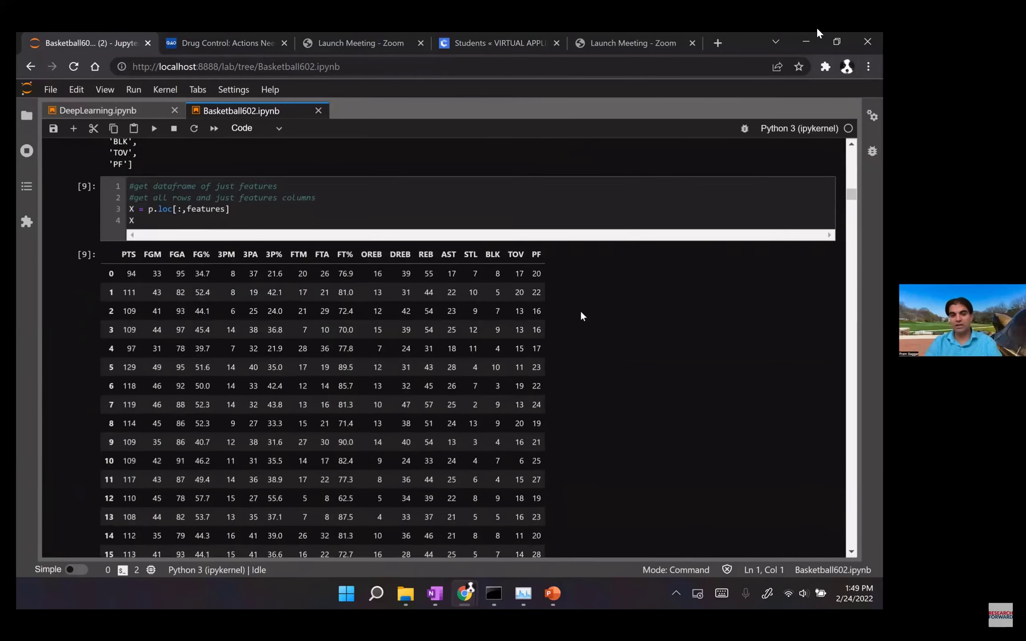
Examine the features-only dataframe X and the following cells that set up the plot, the figure size and the label data Y.
{"action": "scroll", "coordinate": [581, 316], "scroll_direction": "down", "scroll_amount": 6}
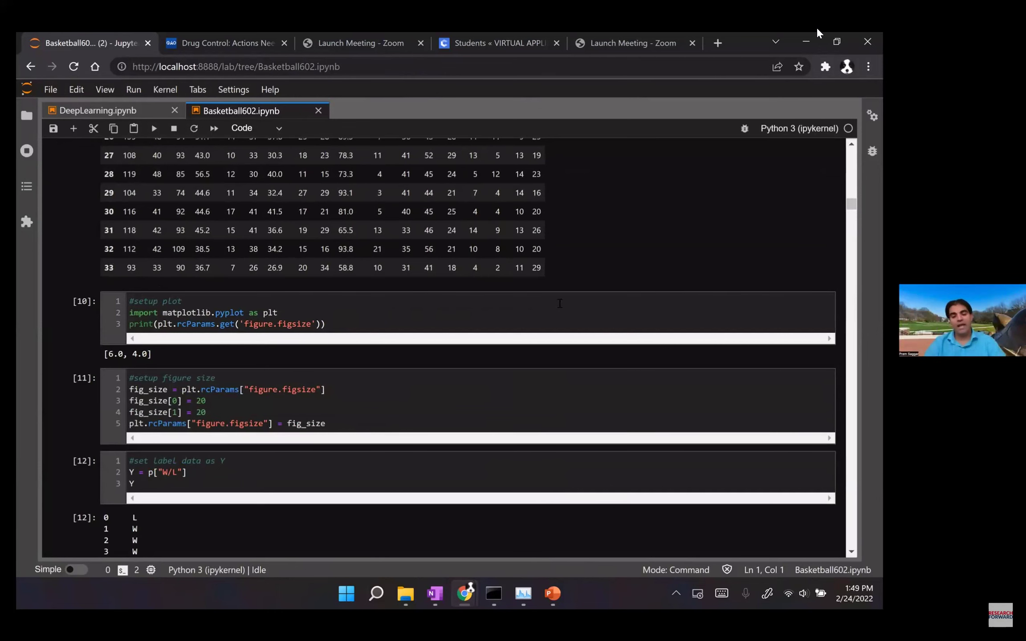
{"action": "scroll", "coordinate": [548, 288], "scroll_direction": "up", "scroll_amount": 10}
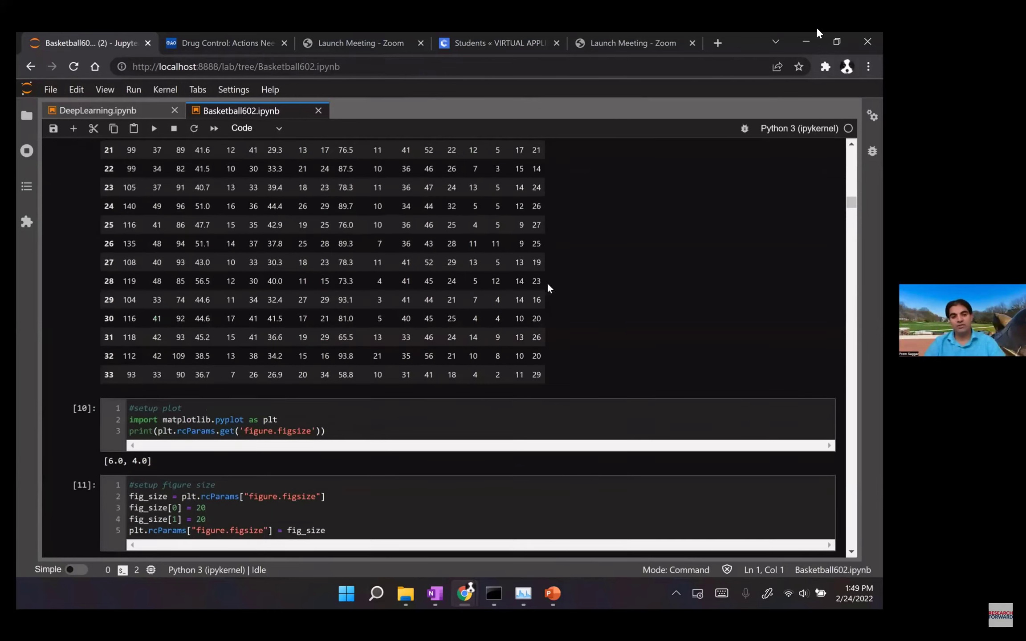
{"action": "scroll", "coordinate": [549, 288], "scroll_direction": "up", "scroll_amount": 5}
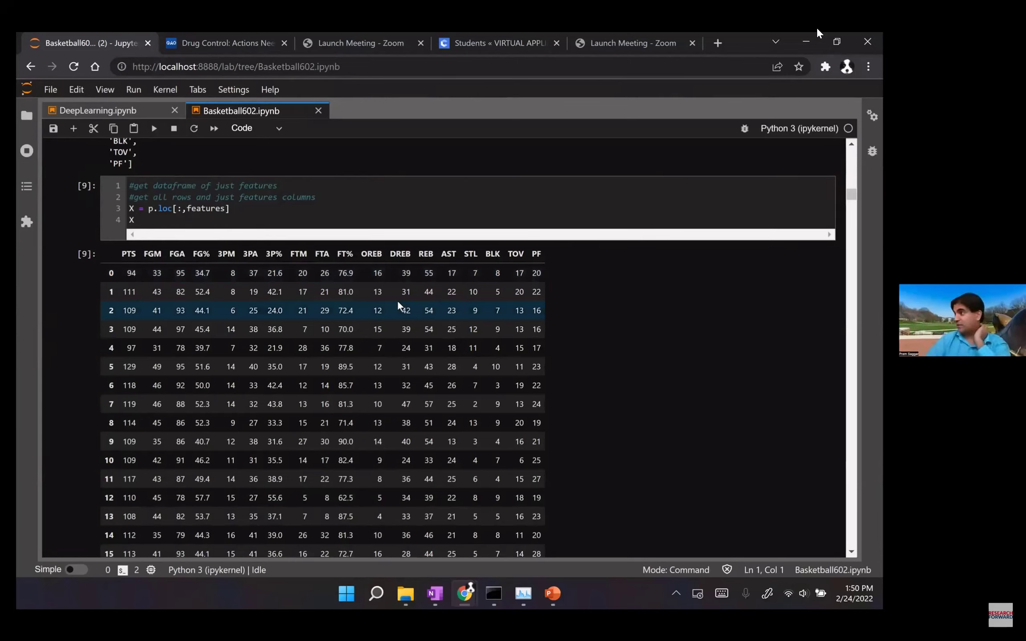
{"action": "scroll", "coordinate": [398, 306], "scroll_direction": "down", "scroll_amount": 3}
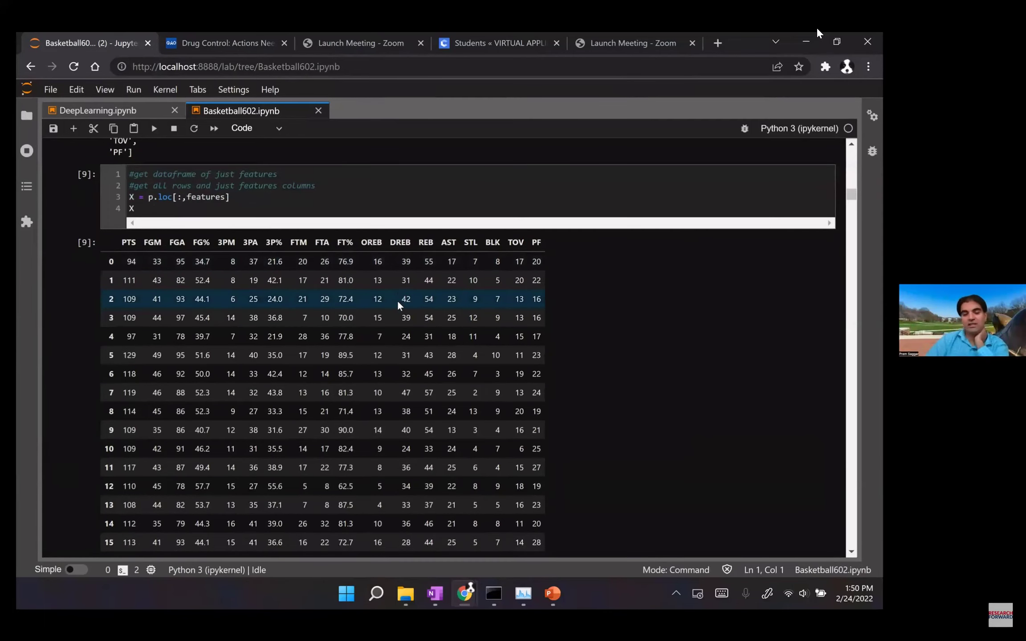
{"action": "scroll", "coordinate": [398, 305], "scroll_direction": "down", "scroll_amount": 13}
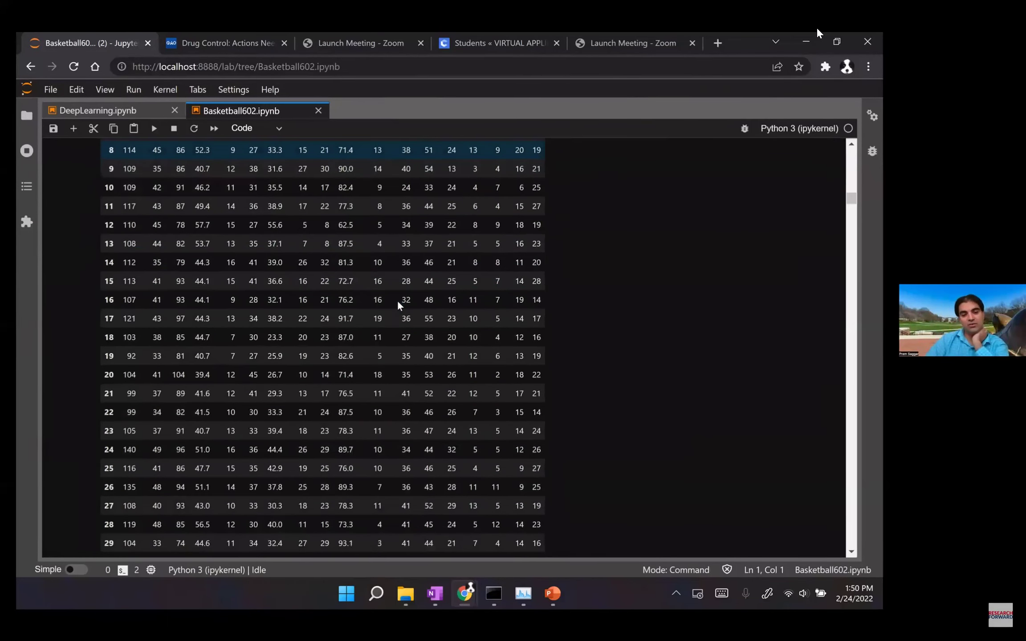
{"action": "scroll", "coordinate": [399, 306], "scroll_direction": "down", "scroll_amount": 9}
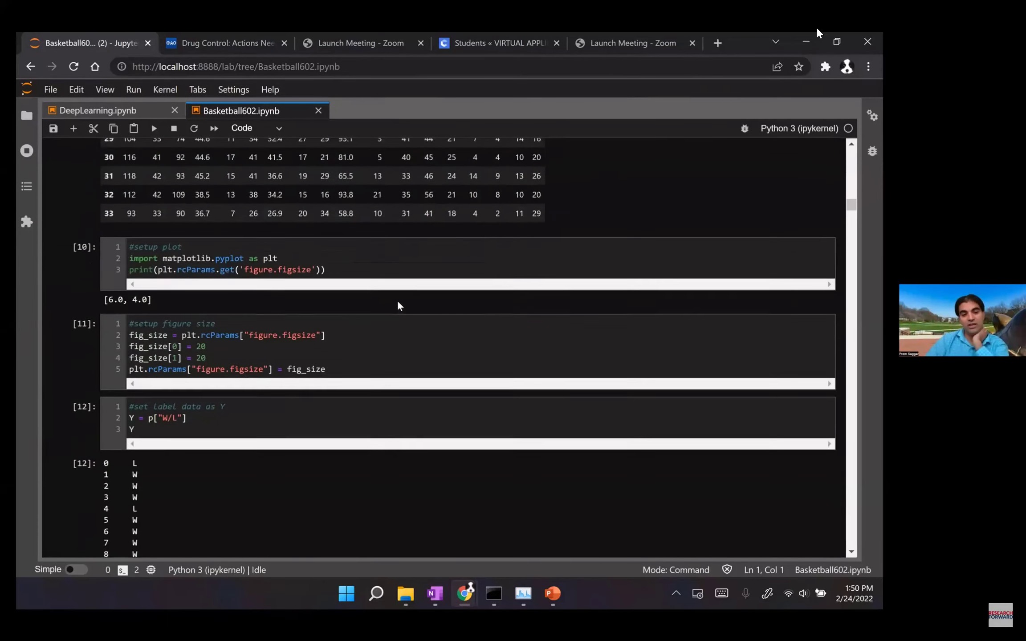